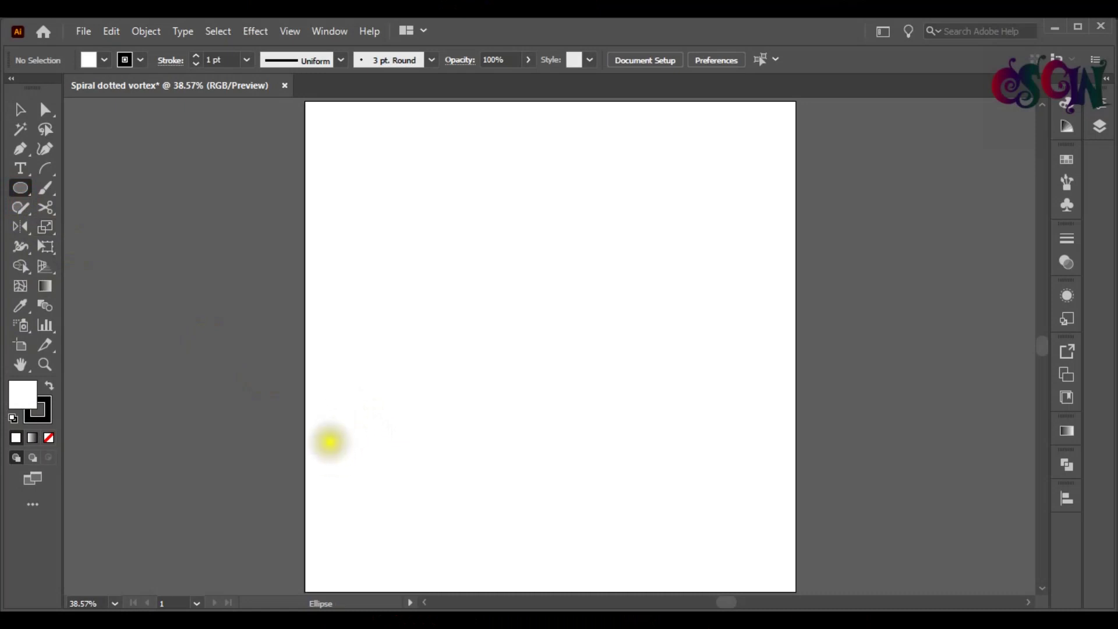
Step: Draw a circle near the left edge and shrink a level copy to a tiny dot on the right
mouse_move(325, 408)
left_mouse_down()
mouse_move(369, 442)
mouse_move(354, 482)
mouse_move(376, 479)
mouse_move(356, 462)
left_mouse_up()
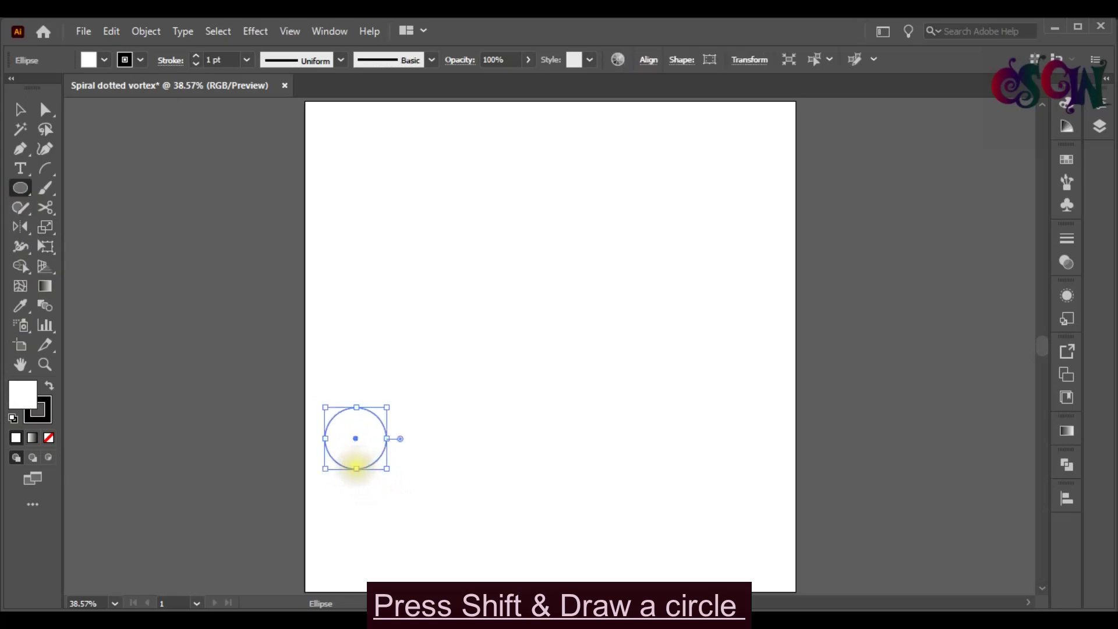
left_click(20, 109)
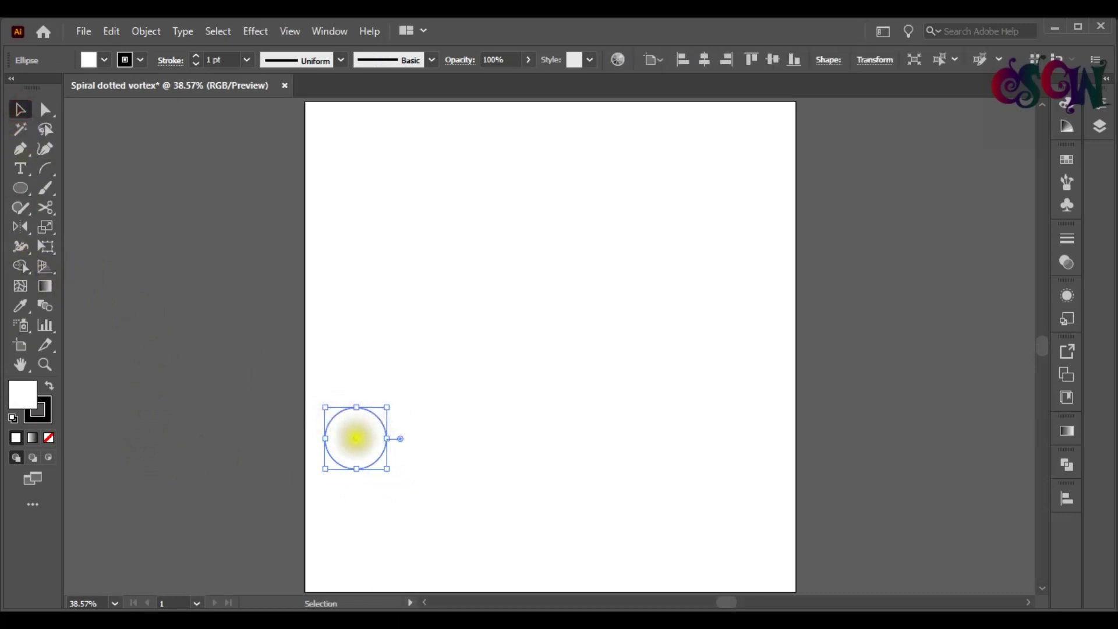
left_click_drag(356, 438, 753, 435)
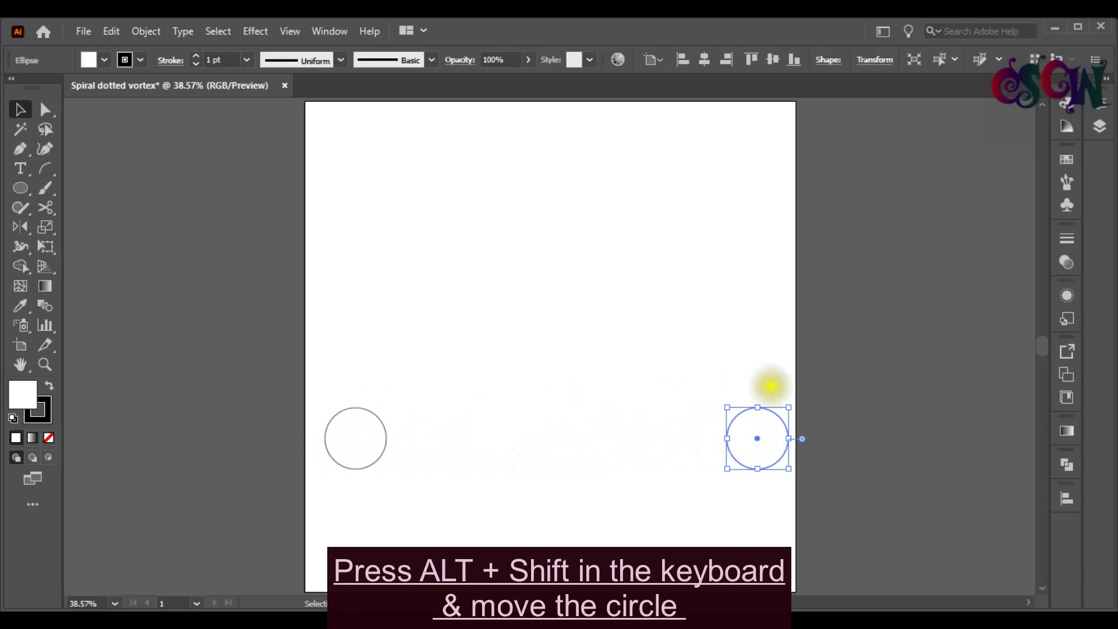
left_click_drag(789, 407, 728, 456)
key("ctrl+minus")
key("ctrl+shift+a")
Step: Give both circles no stroke and a solid black fill
left_click_drag(276, 298, 711, 377)
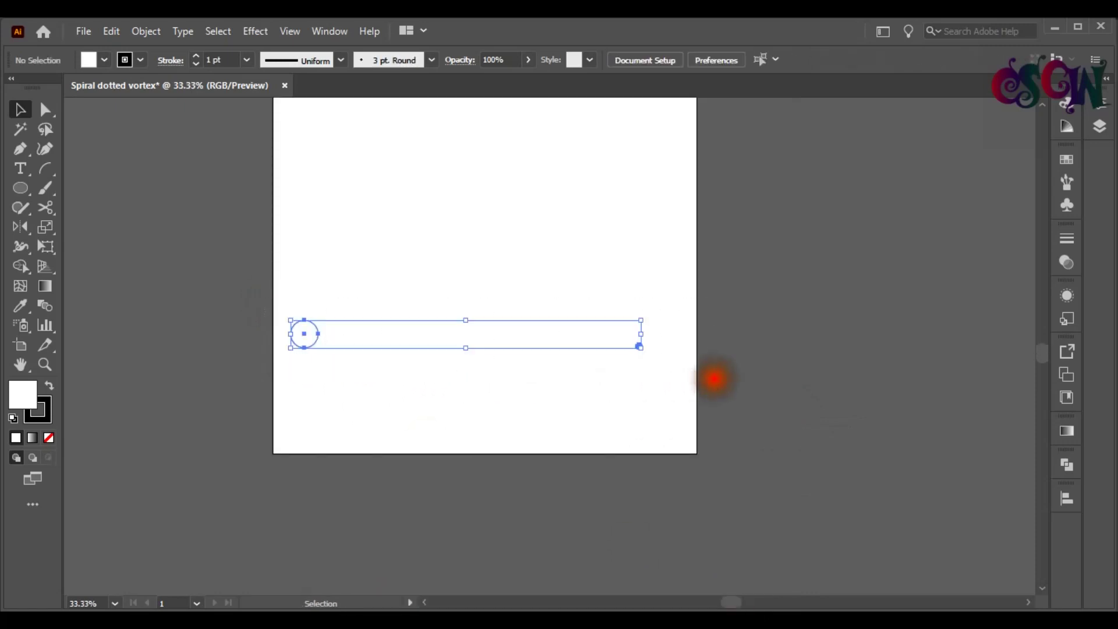
left_click(142, 60)
left_click(10, 87)
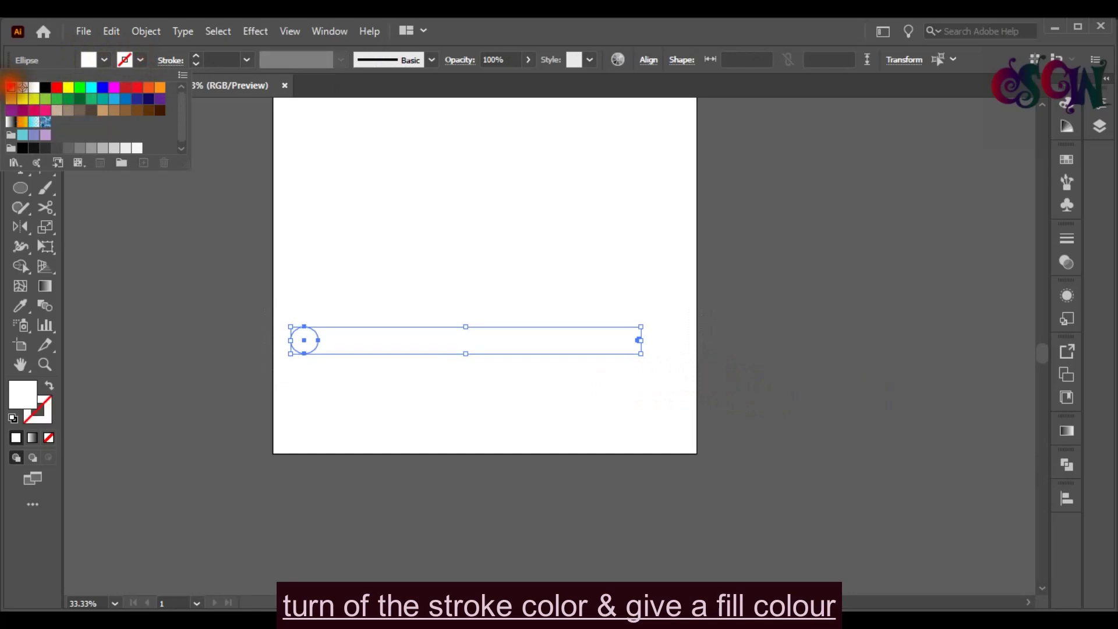
left_click(104, 60)
left_click(105, 59)
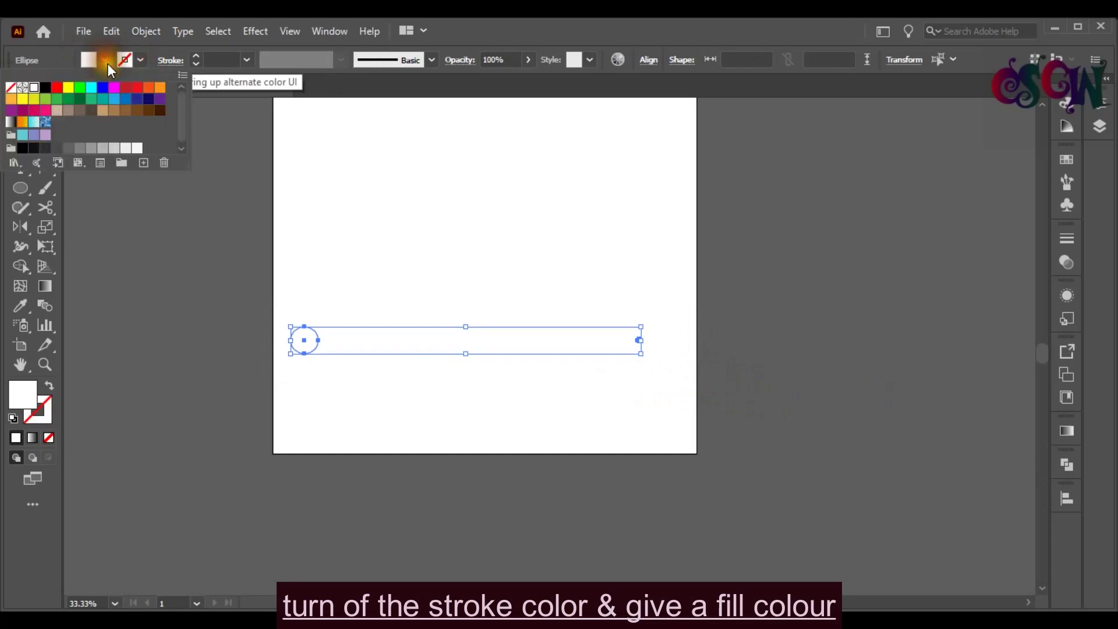
left_click(33, 148)
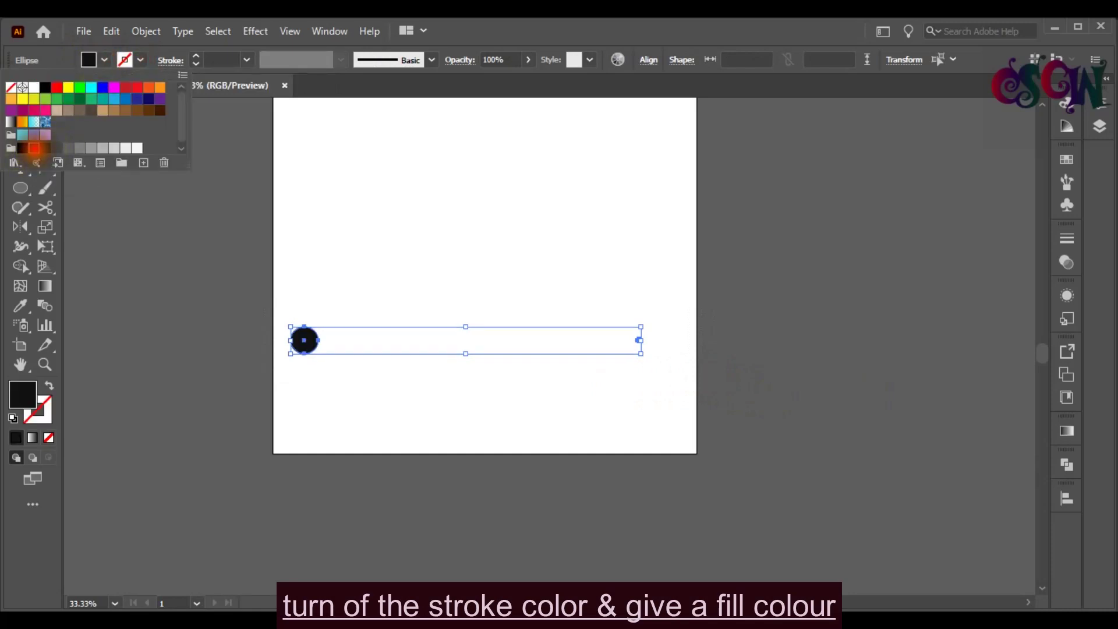
left_click(102, 59)
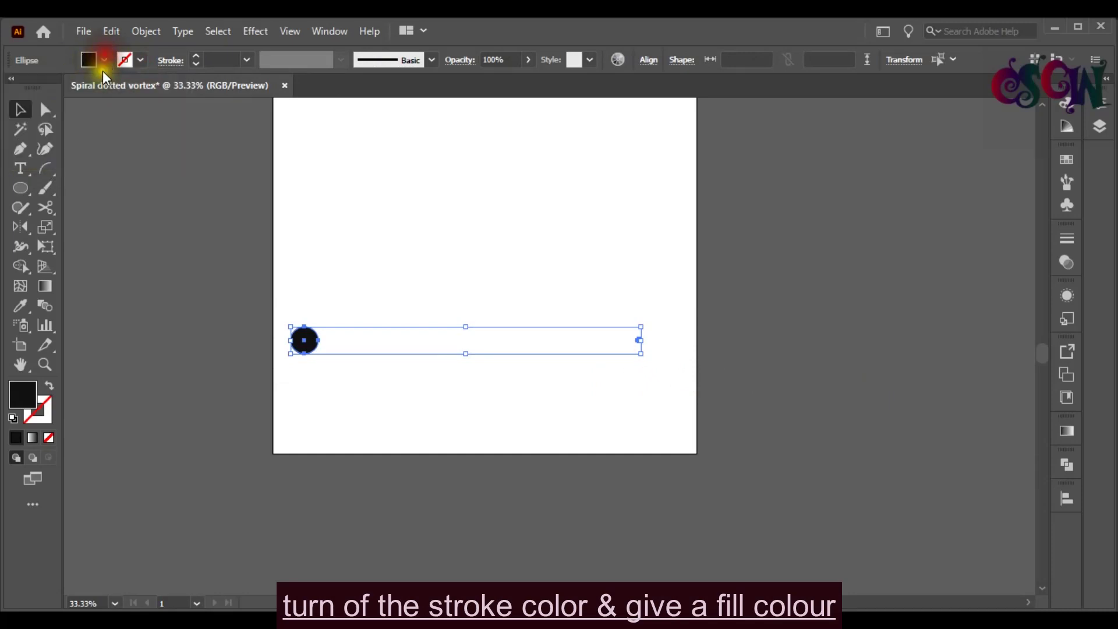
Step: Blend the two circles into a tapering row of dots with Object > Blend > Make
left_click(146, 33)
mouse_move(284, 467)
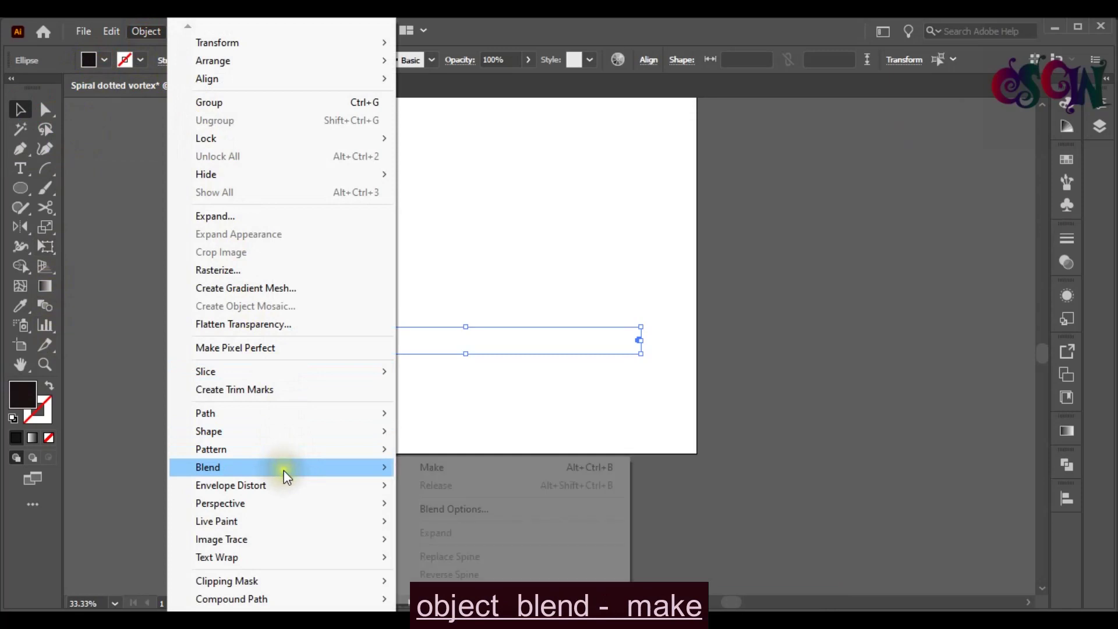
left_click(522, 475)
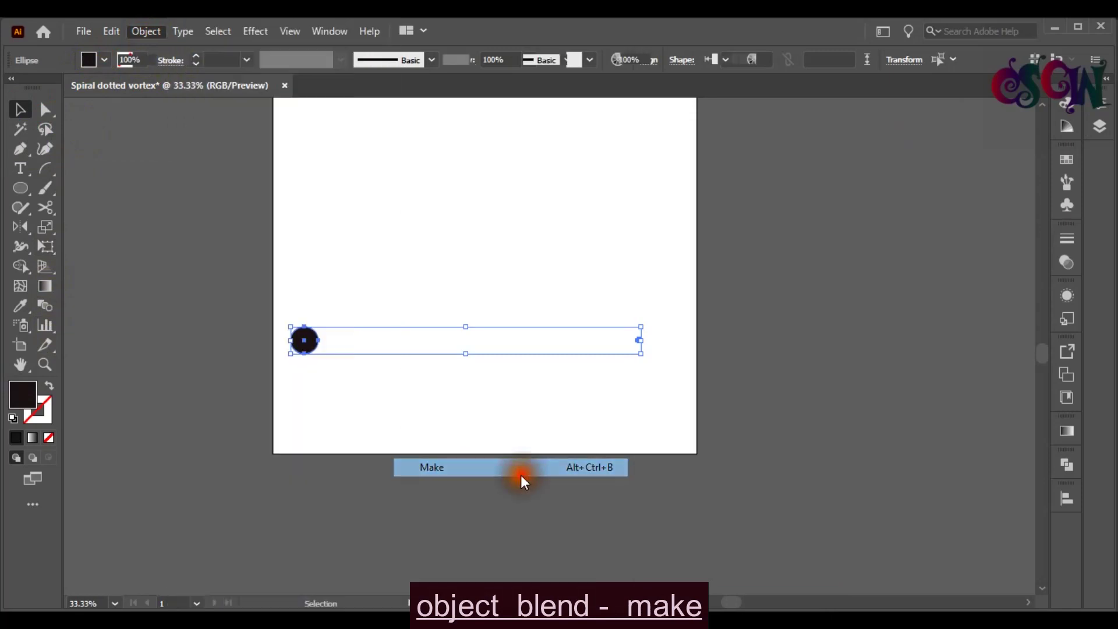
left_click(794, 434)
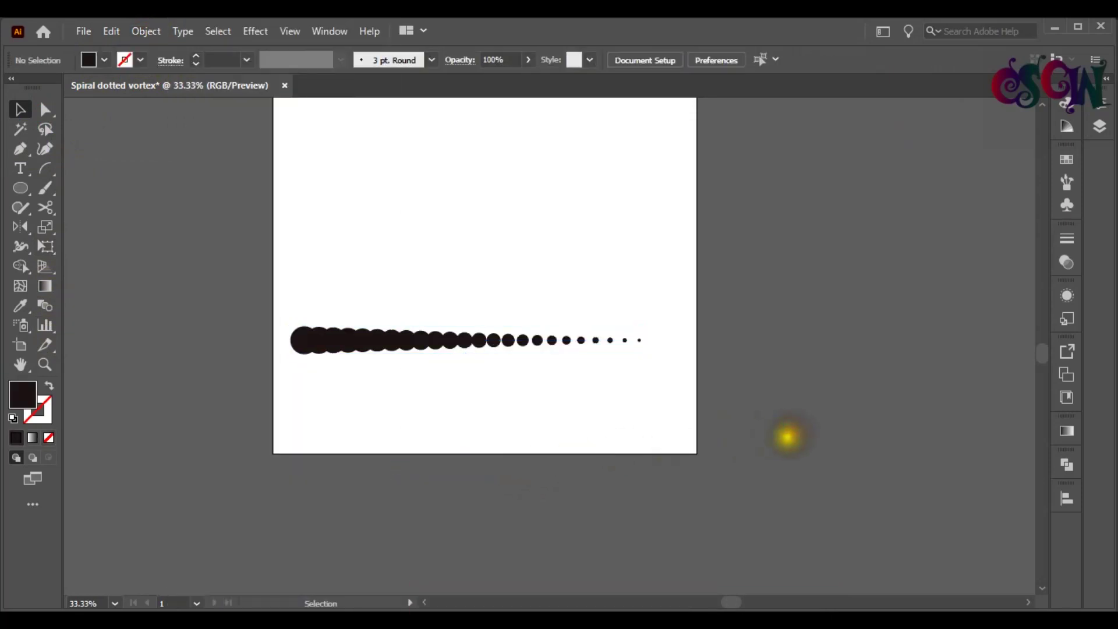
key("l")
scroll(563, 409, "up", 2)
Step: Draw a large circle and move the dotted row below it
left_click_drag(302, 218, 582, 431)
key("v")
left_click(669, 498)
left_click_drag(617, 477, 607, 534)
scroll(690, 434, "down", 2)
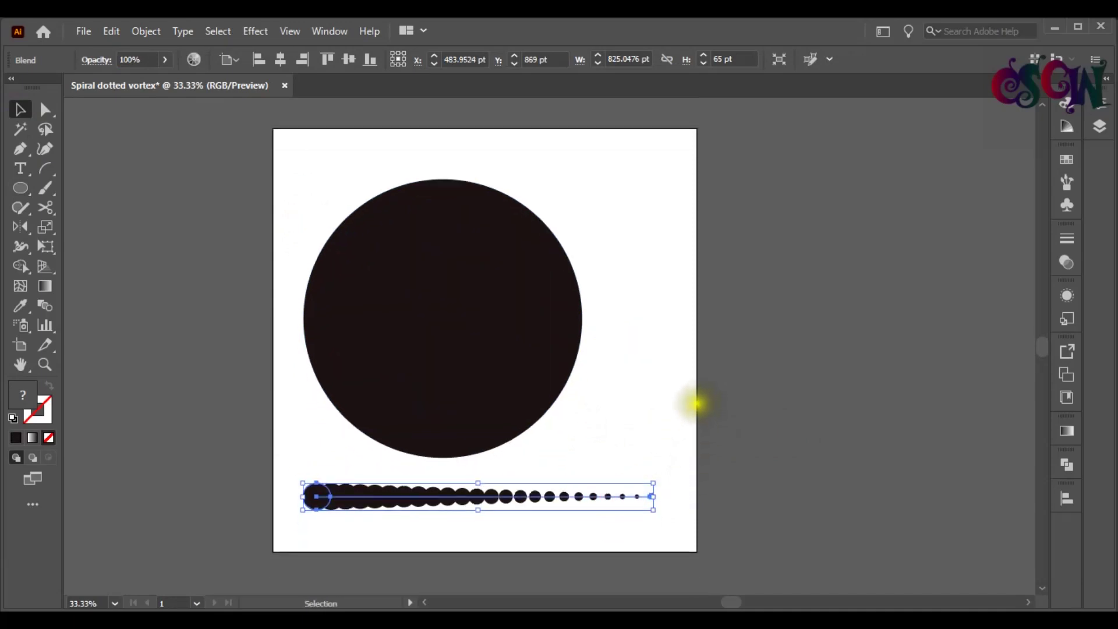
left_click(796, 411)
Step: Swap the large circle's fill and stroke to make an outline with a 2 pt stroke
left_click(492, 374)
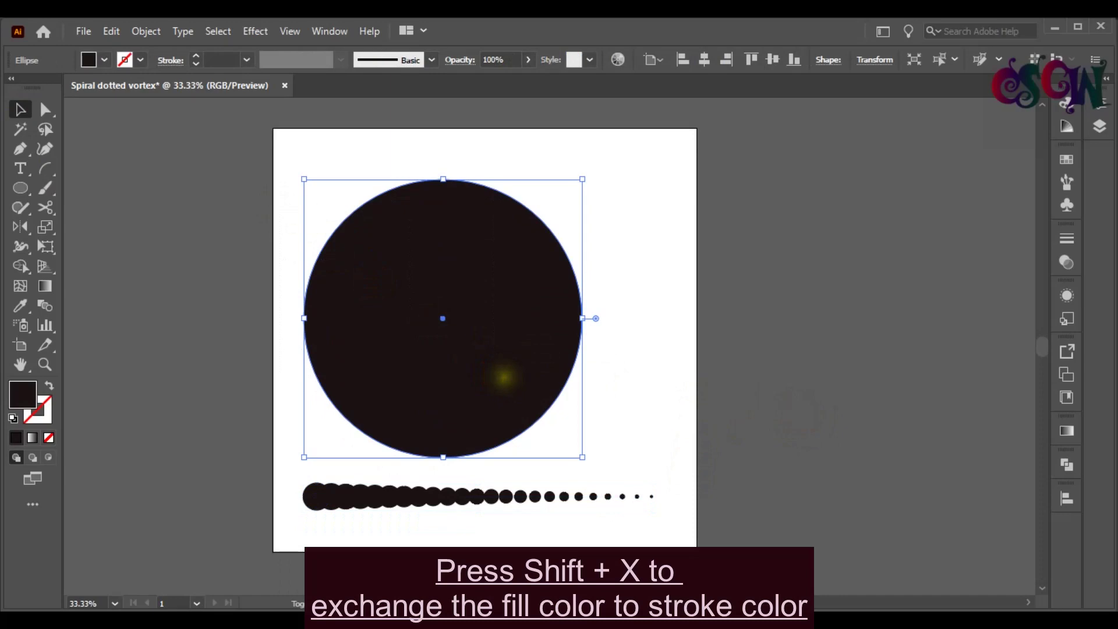
key("shift+x")
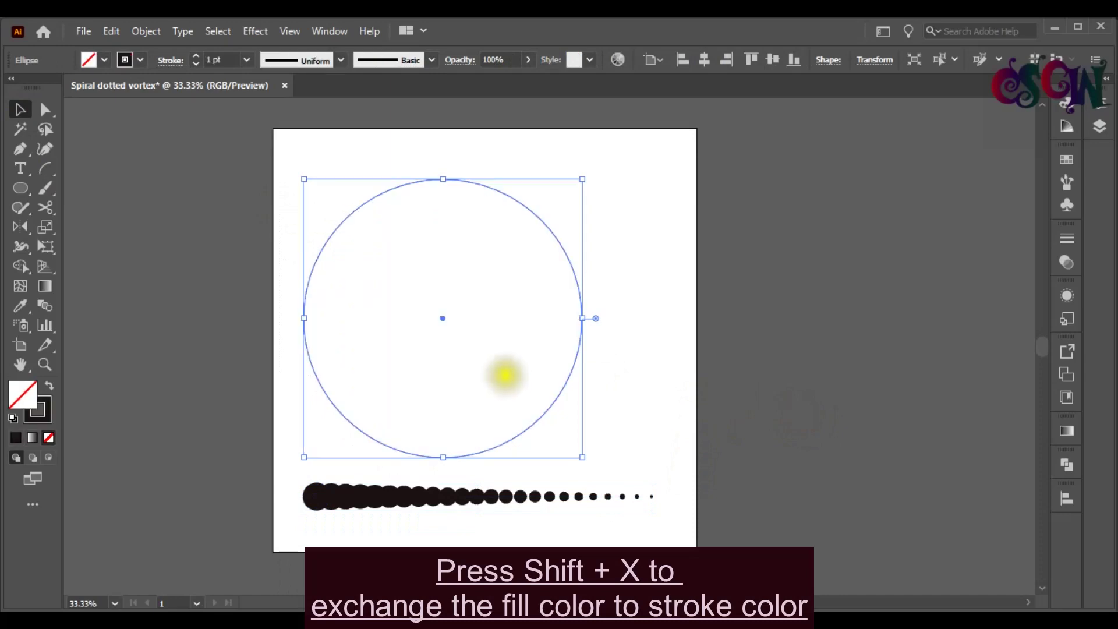
left_click(199, 60)
left_click(46, 109)
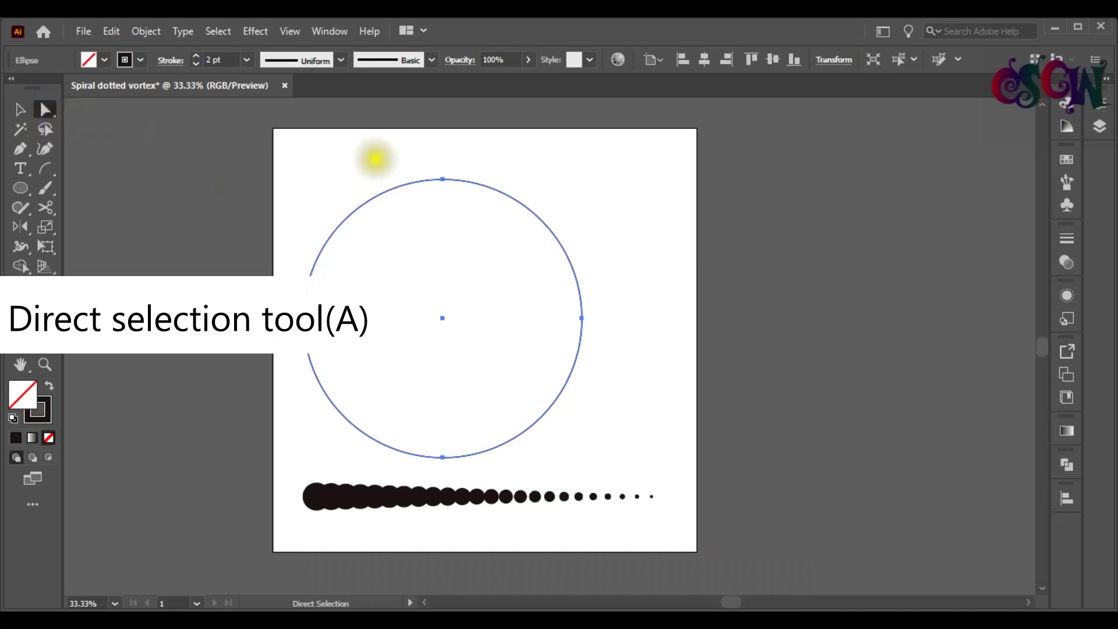
Step: Cut the large circle with the Scissors tool and delete the pieces, keeping the top-right quarter arc
left_click_drag(375, 155, 444, 299)
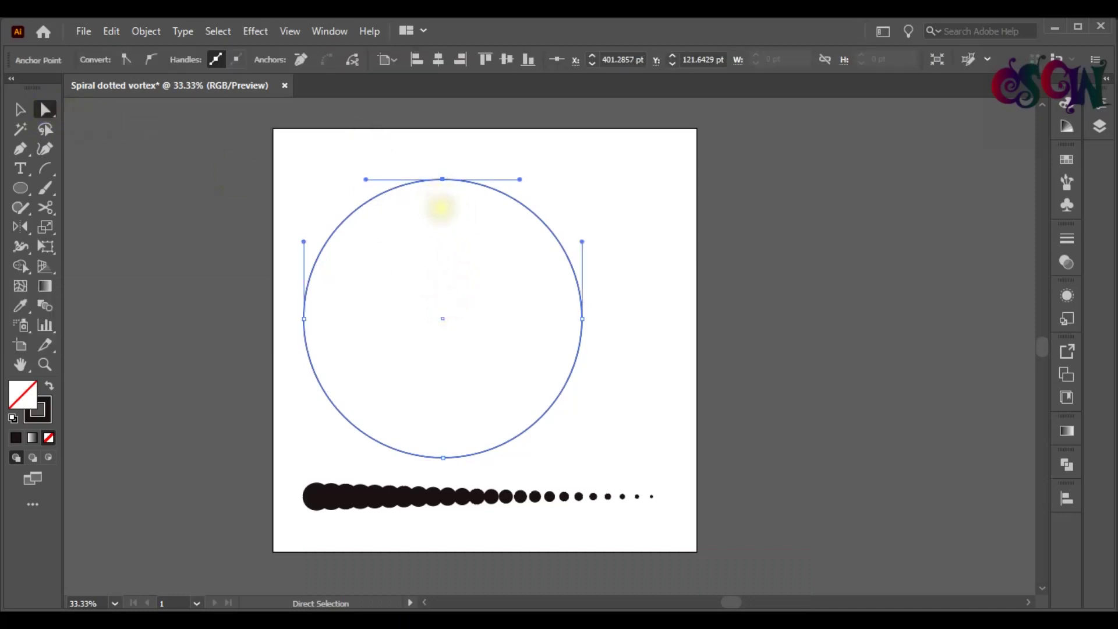
key("c")
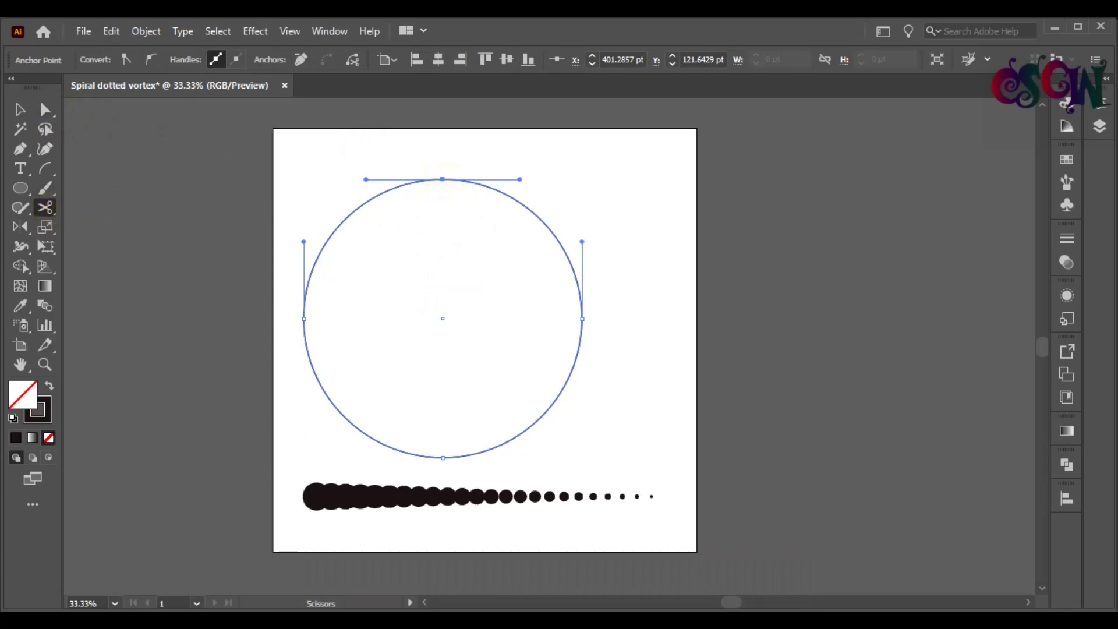
left_click(443, 179)
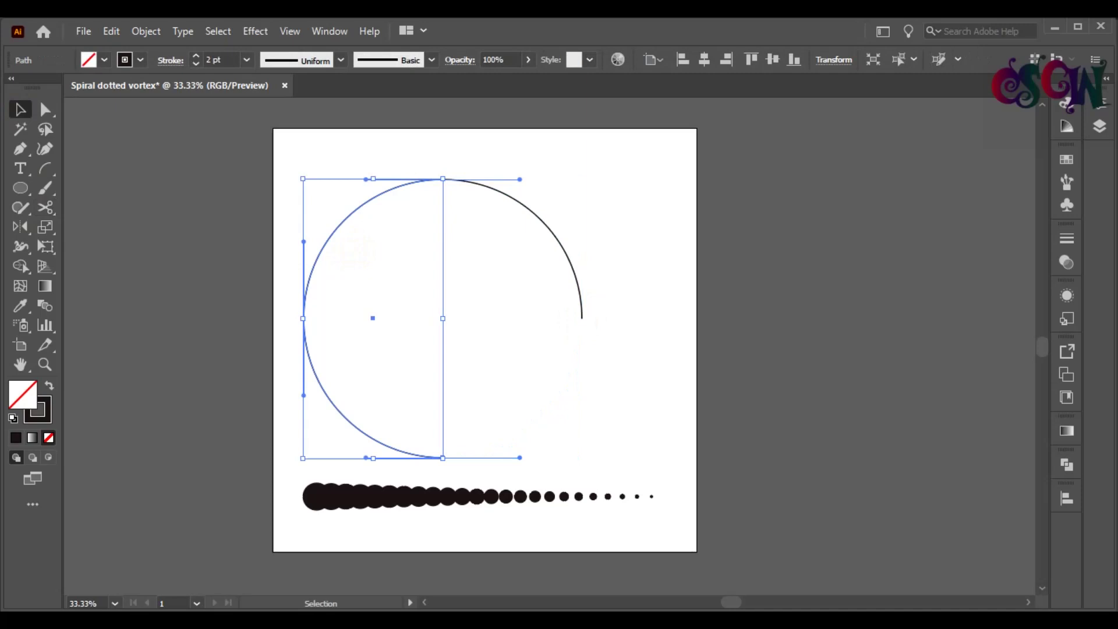
key("Delete")
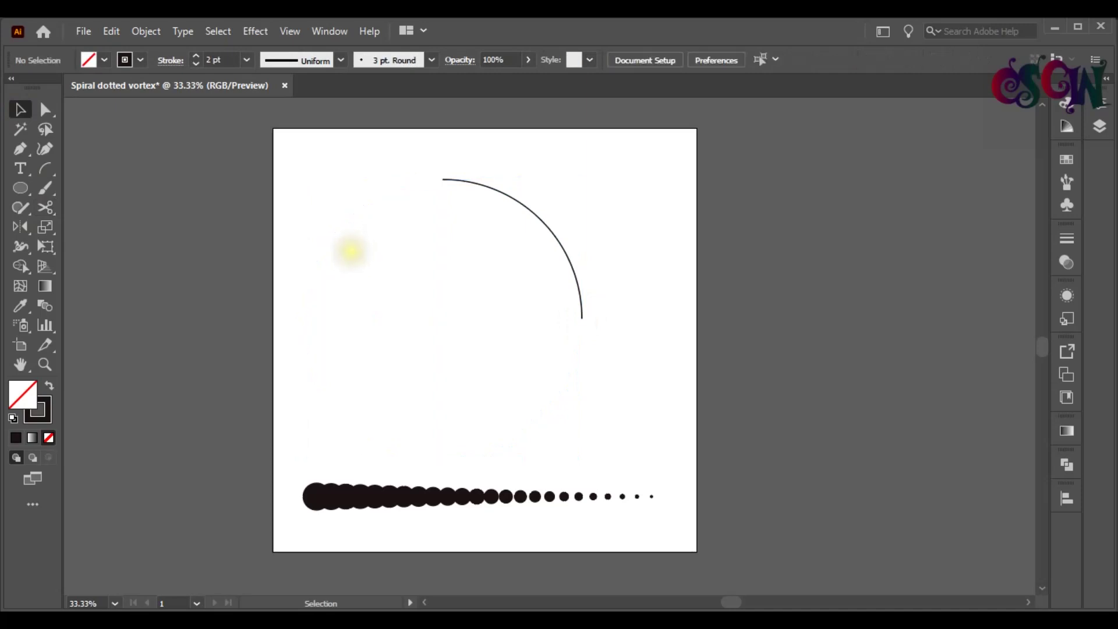
left_click_drag(437, 158, 557, 309)
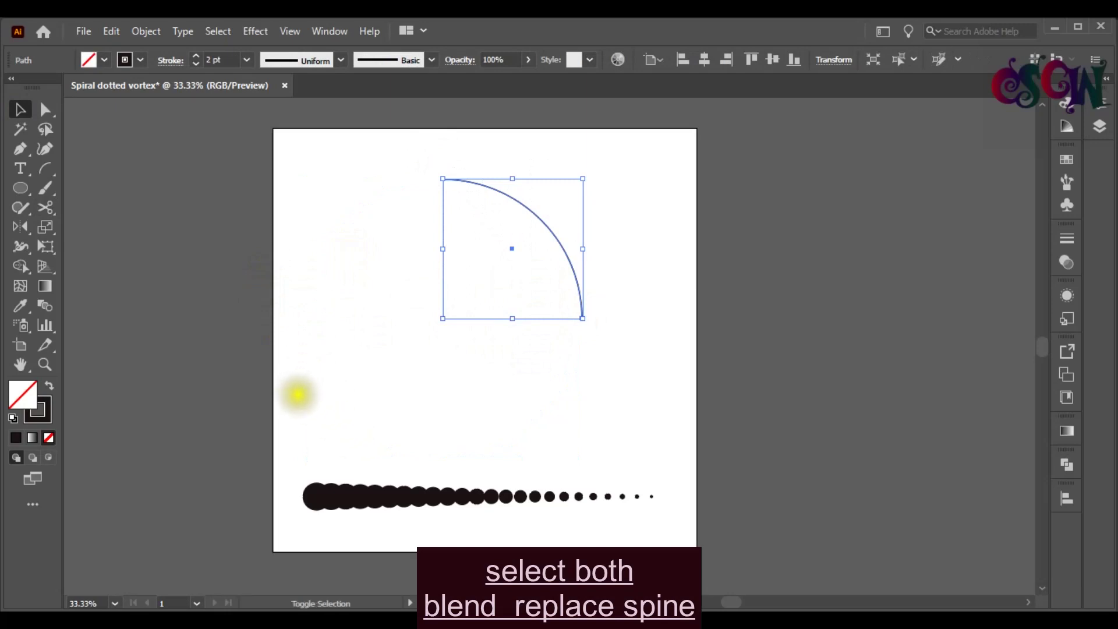
Step: Select the arc and dotted row together and apply Object > Blend > Replace Spine
left_click_drag(326, 460, 375, 531)
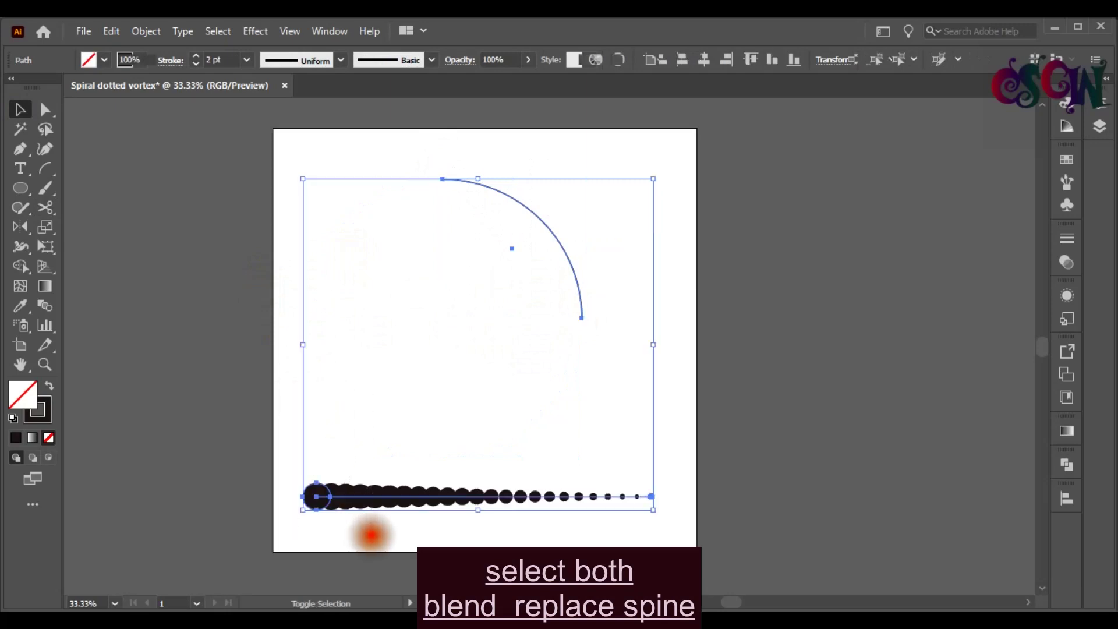
left_click(145, 31)
mouse_move(262, 467)
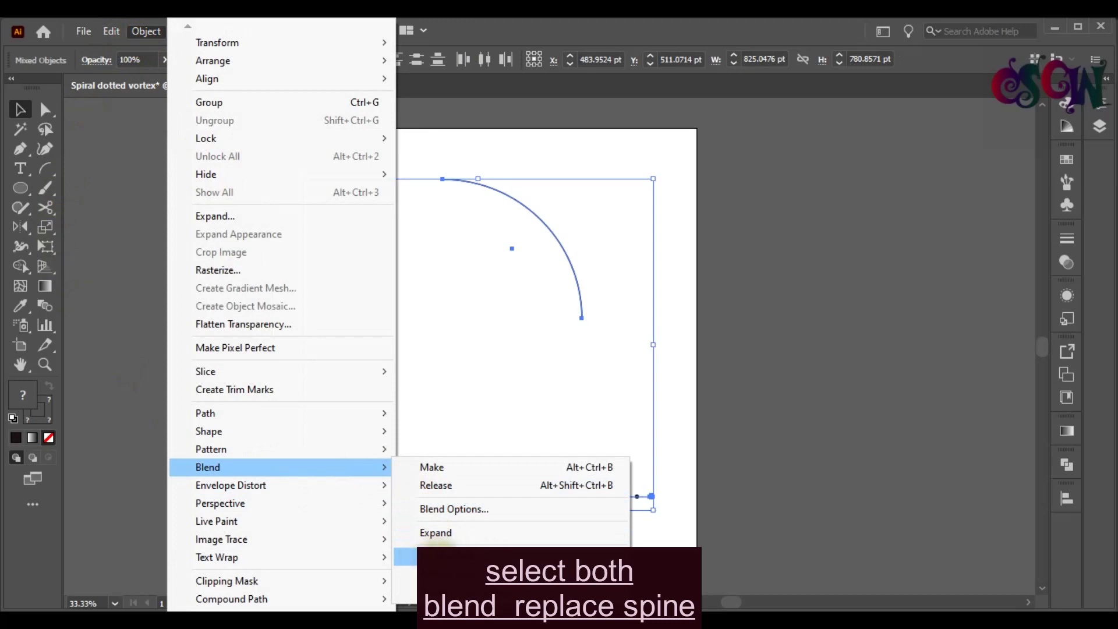
left_click(408, 557)
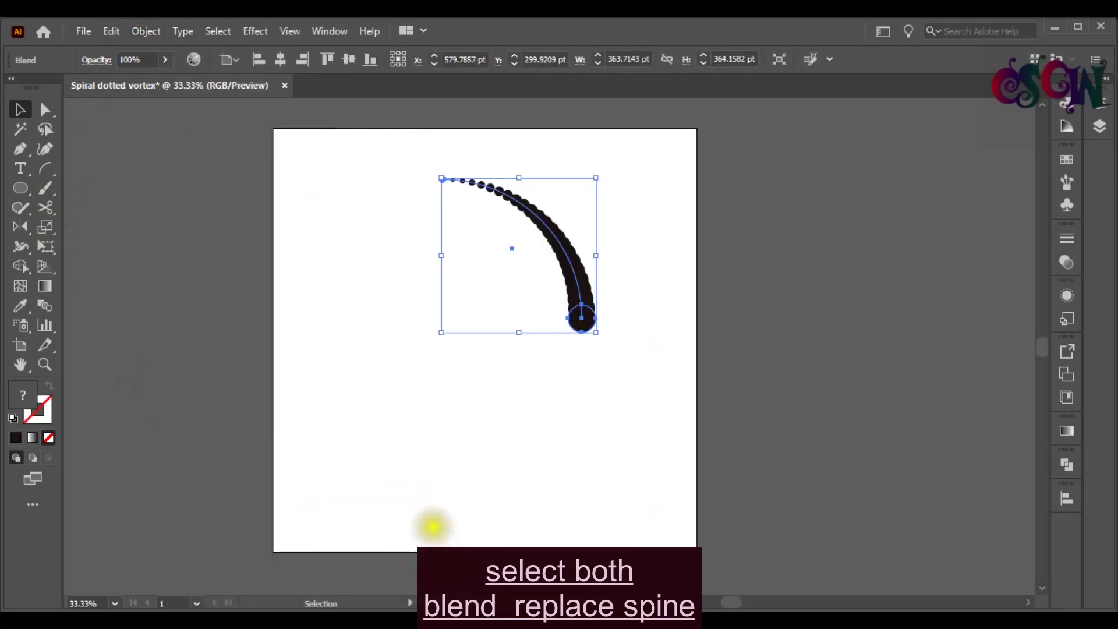
Step: Set the blend's Blend Options to Specified Steps with 11 steps
left_click(146, 31)
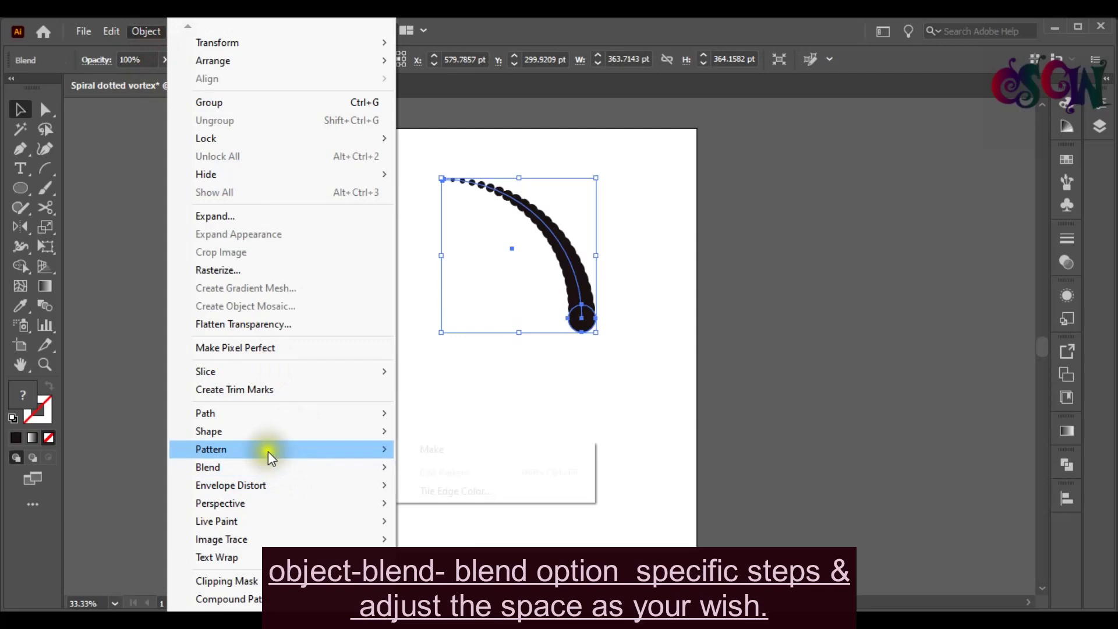
mouse_move(274, 468)
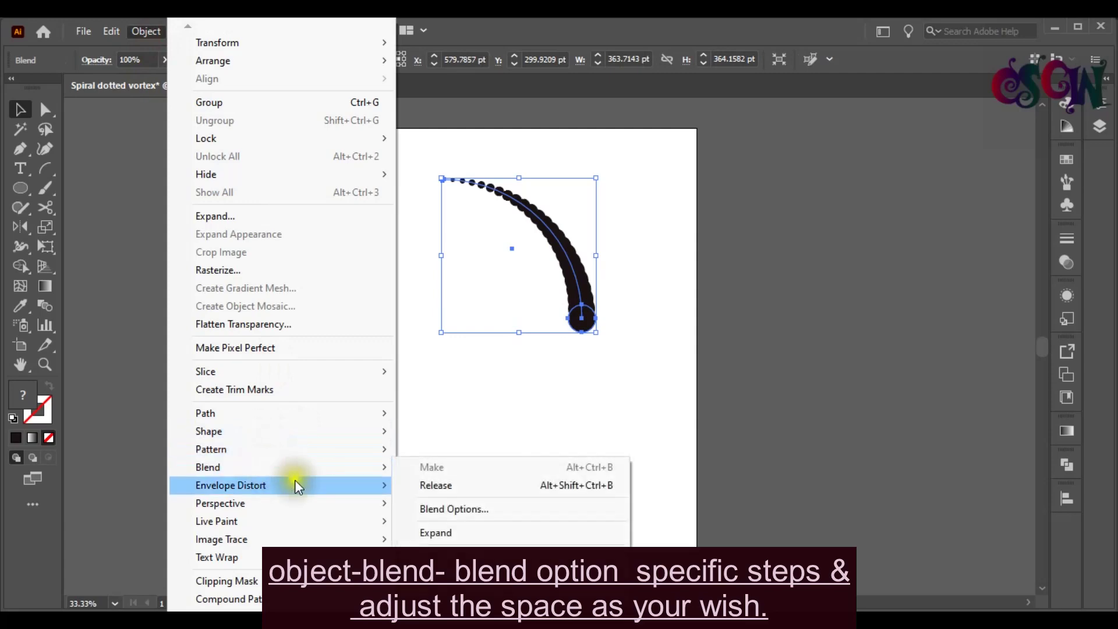
left_click(439, 510)
left_click(905, 184)
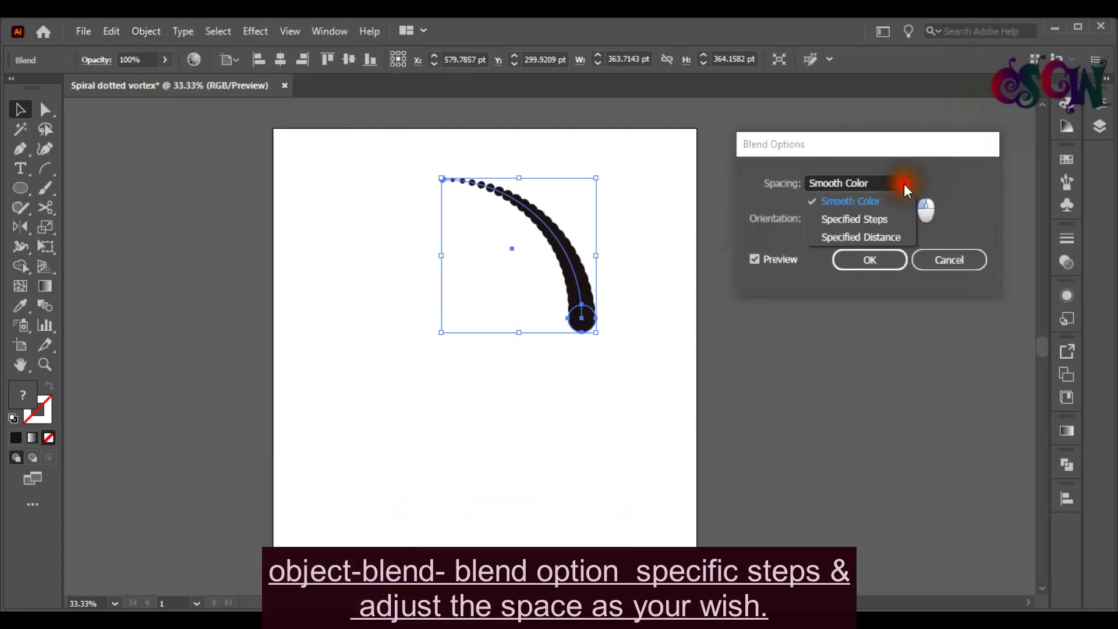
left_click(895, 221)
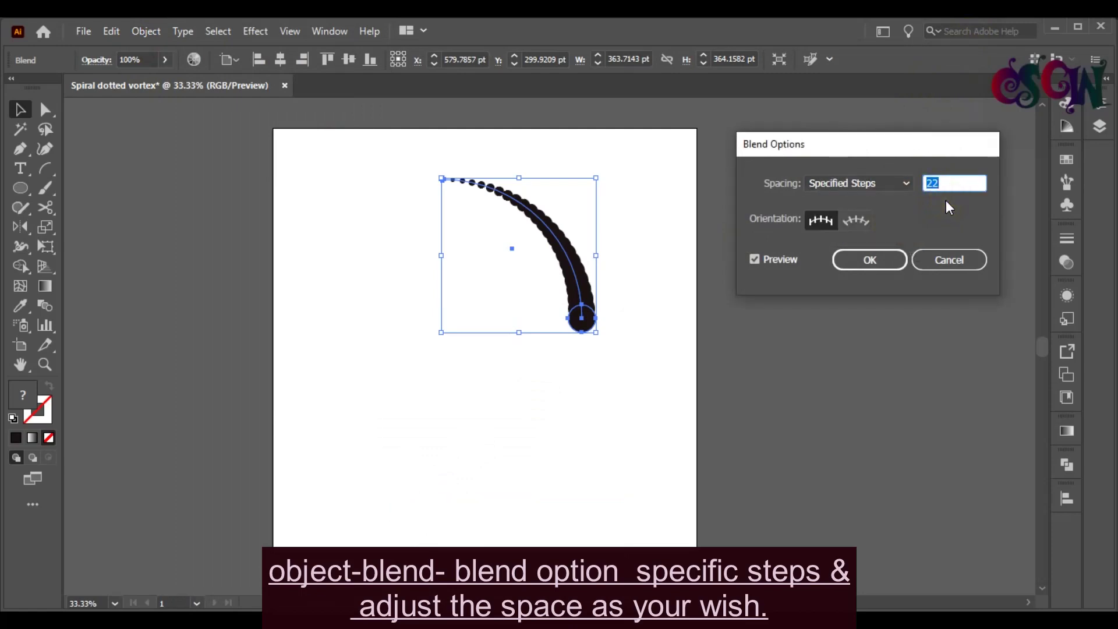
key("Down")
key("Down")
key("Down")
key("Down")
key("Down")
key("Down")
key("Down")
key("Down")
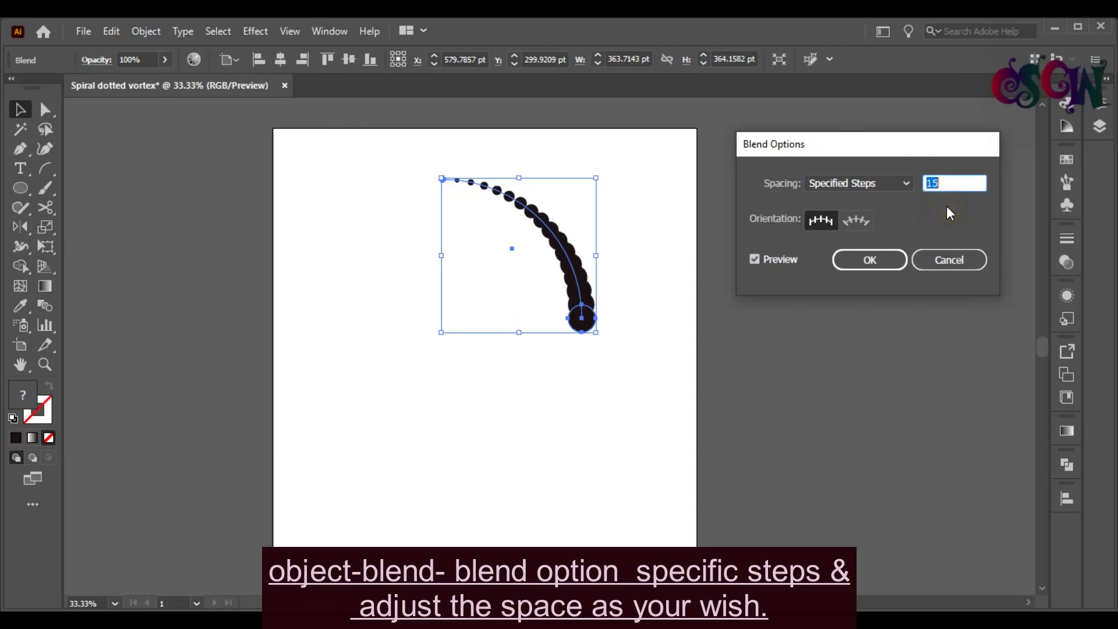
key("Down")
key("Down")
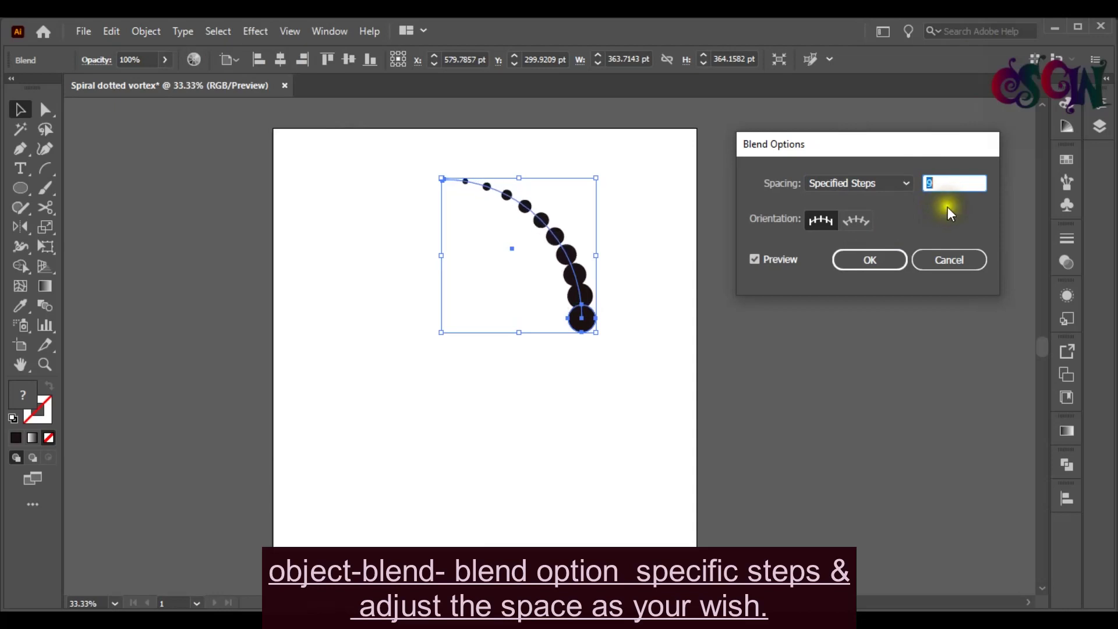
key("Up")
key("Up")
key("Up")
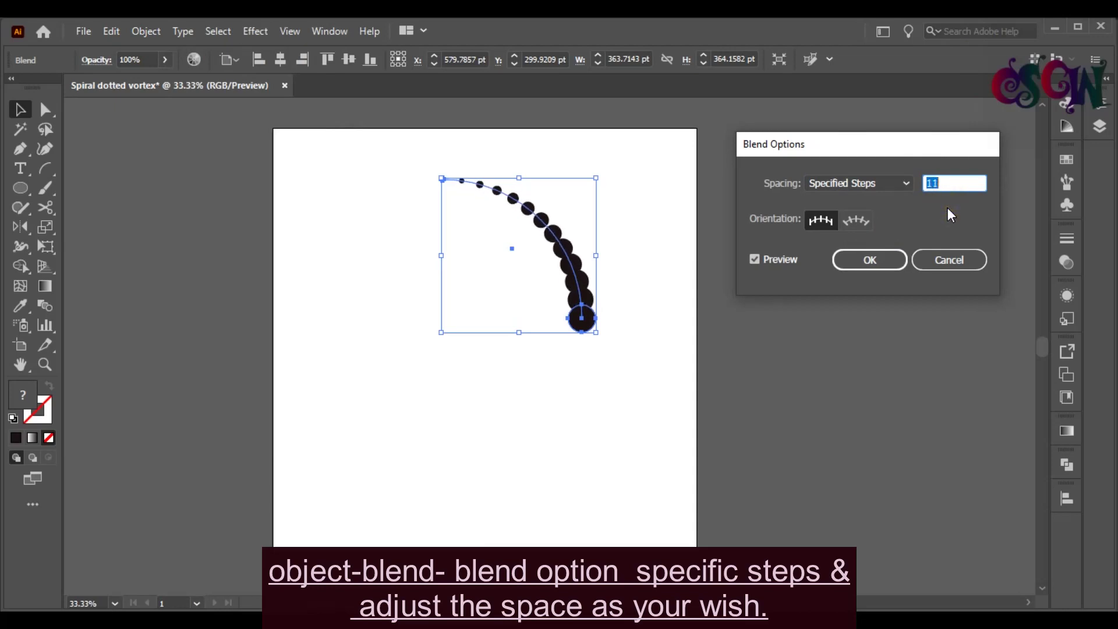
left_click(869, 261)
Step: Make a vertically mirrored copy of the dotted arc and nudge it left
left_click(834, 324)
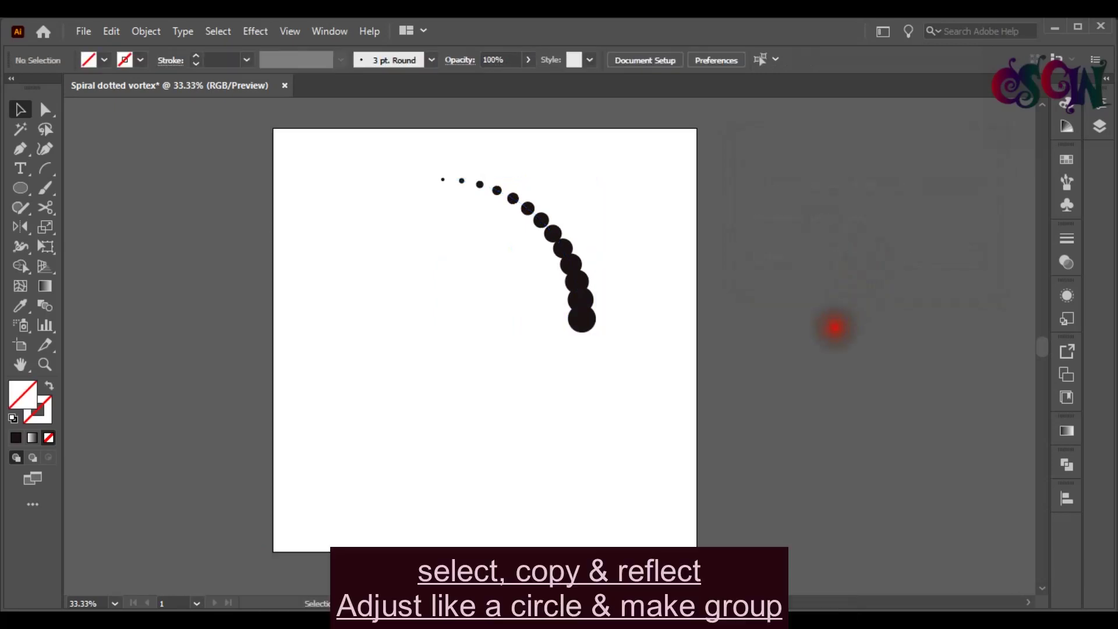
left_click(581, 319)
left_click(20, 227)
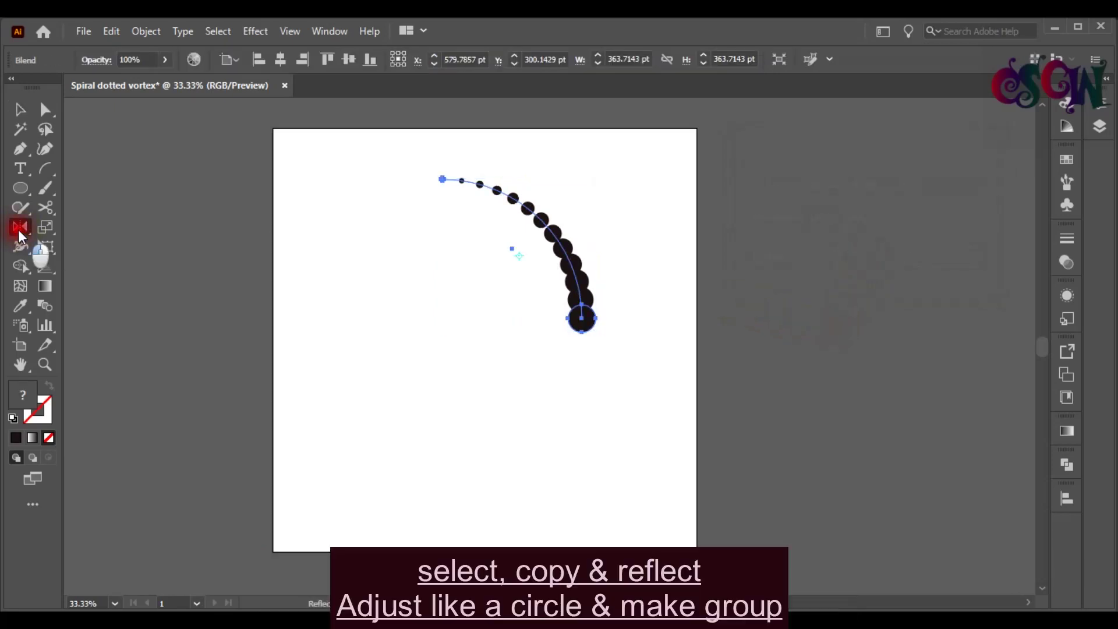
double_click(20, 234)
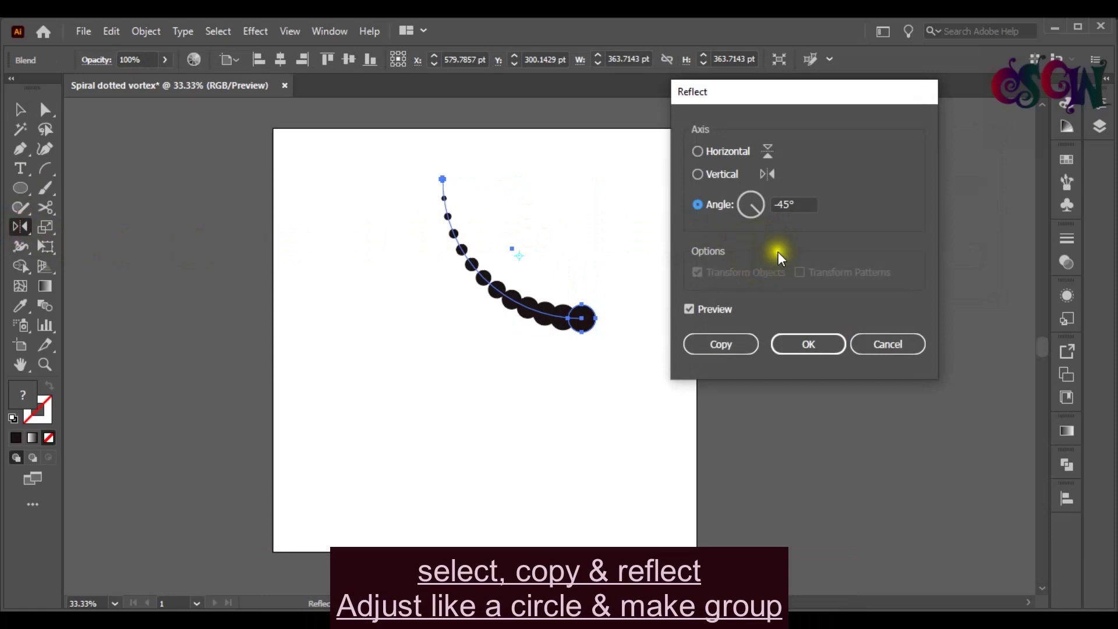
left_click(721, 204)
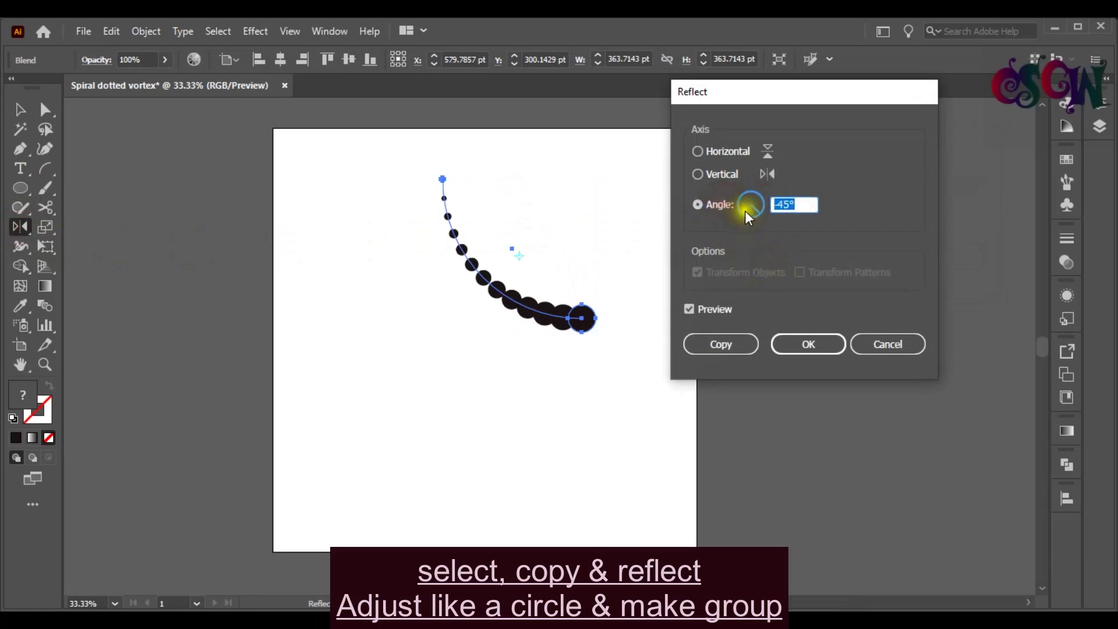
left_click(712, 176)
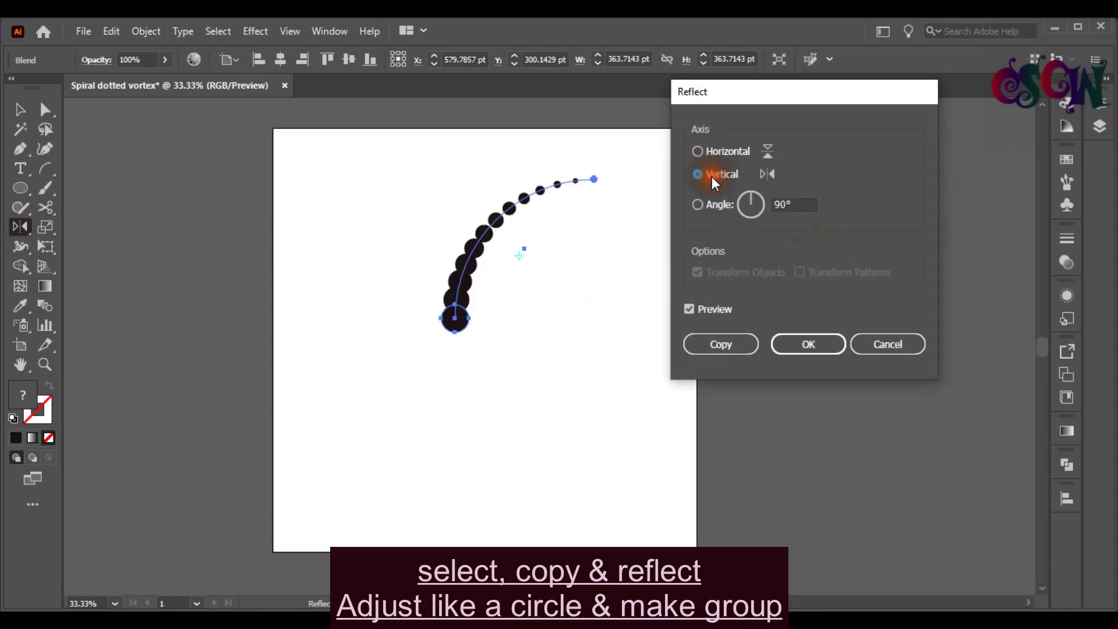
double_click(798, 204)
left_click(752, 205)
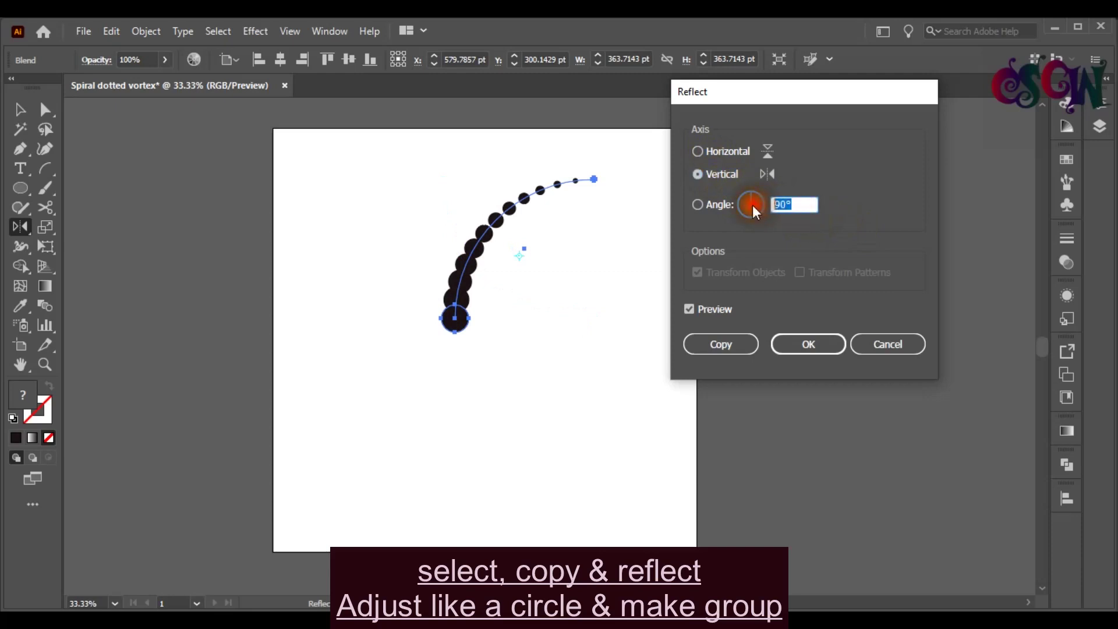
left_click(728, 349)
key("shift+Left")
key("shift+Left")
key("shift+Left")
key("shift+Left")
key("shift+Left")
key("shift+Left")
key("shift+Left")
key("shift+Left")
key("shift+Left")
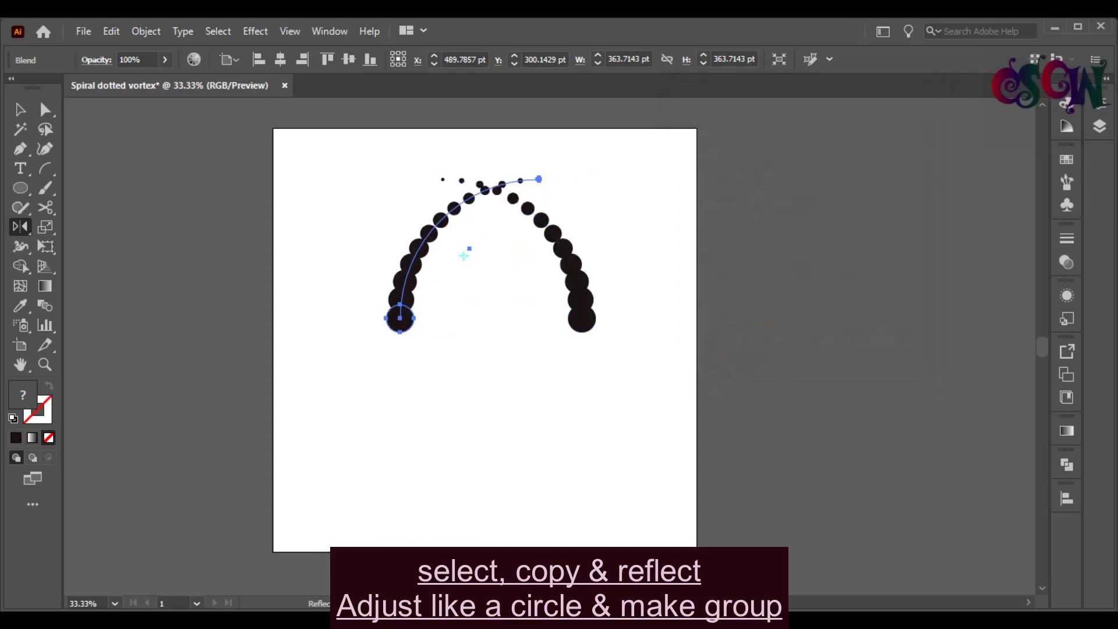
key("shift+Left")
key("shift+Left")
key("shift+Left")
key("shift+Left")
key("shift+Left")
key("shift+Left")
key("shift+Left")
key("shift+Left")
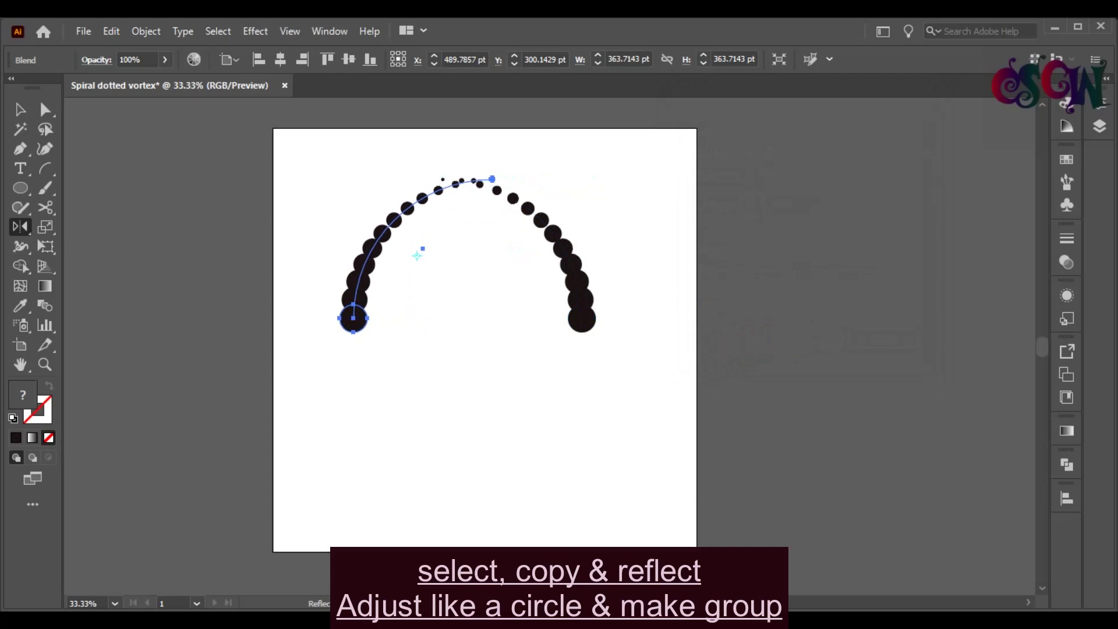
key("shift+Left")
key("shift+Left")
key("shift+Left")
key("shift+Left")
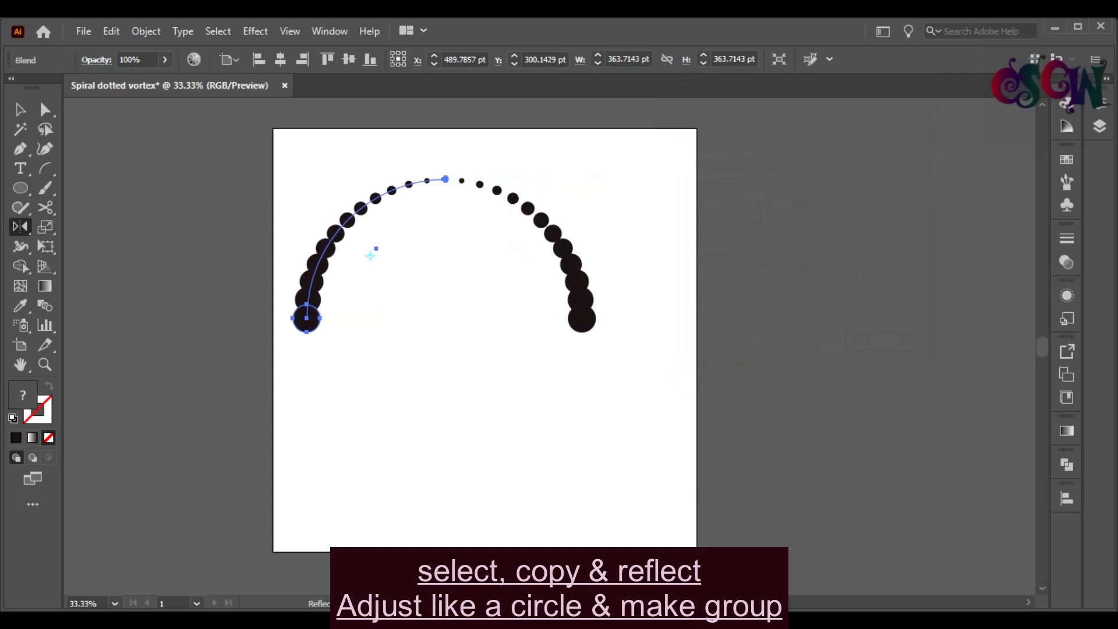
key("v")
Step: Reflect the mirrored copy again at an adjusted angle to line it up
left_click(21, 231)
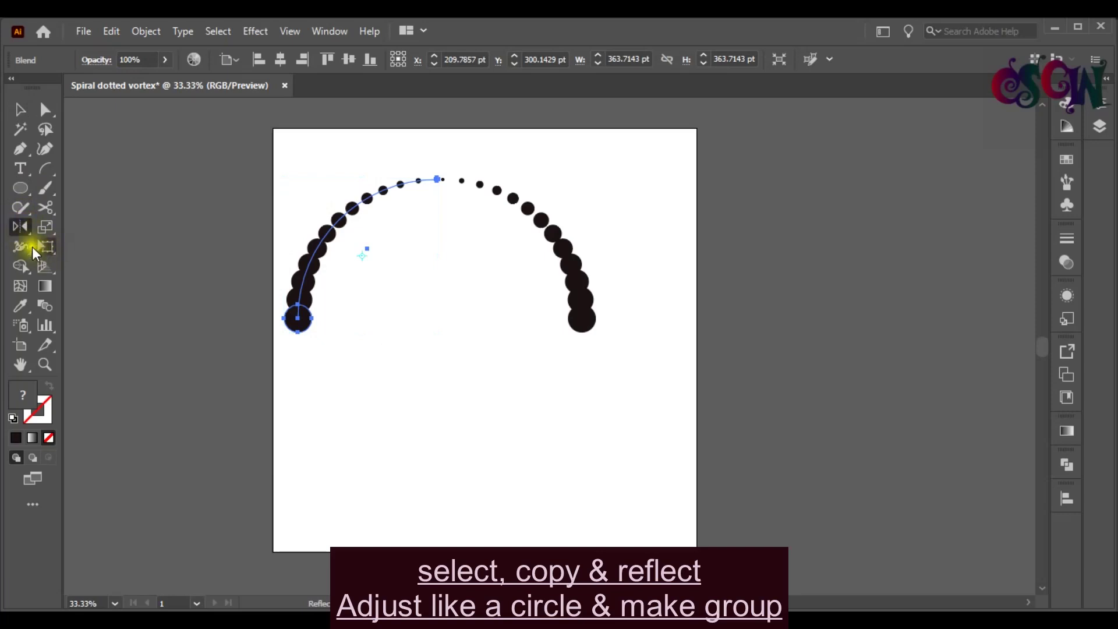
double_click(20, 226)
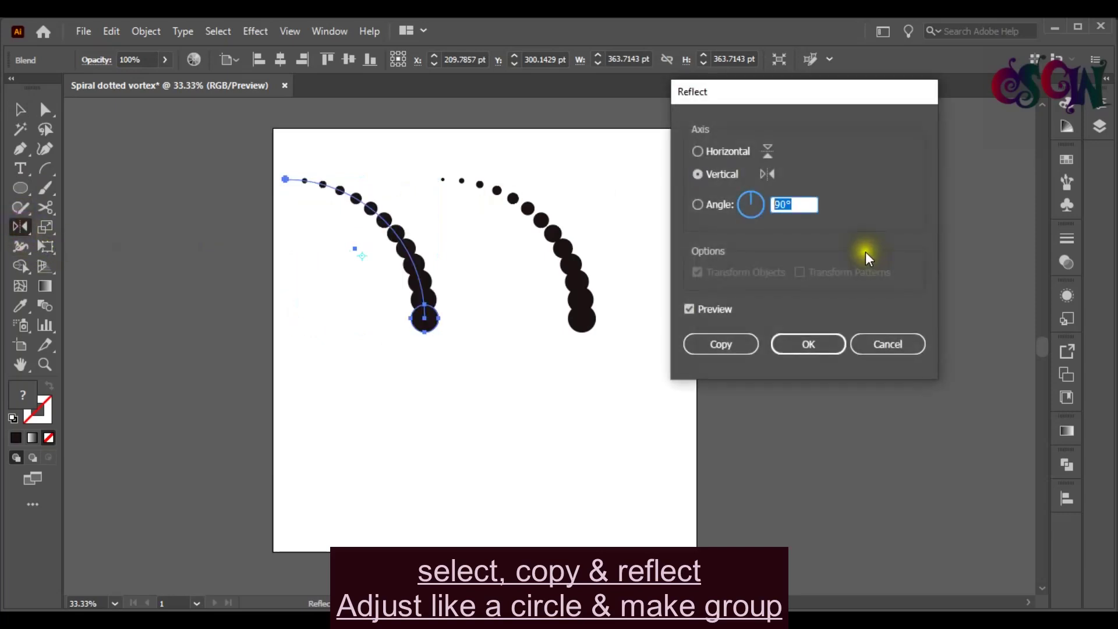
key("Down")
key("Down")
key("Down")
key("Down")
key("Down")
key("Down")
key("Down")
key("Down")
key("Down")
key("Down")
key("Down")
key("Down")
key("Down")
key("Down")
key("Down")
key("Down")
key("Down")
key("Down")
key("Down")
key("Down")
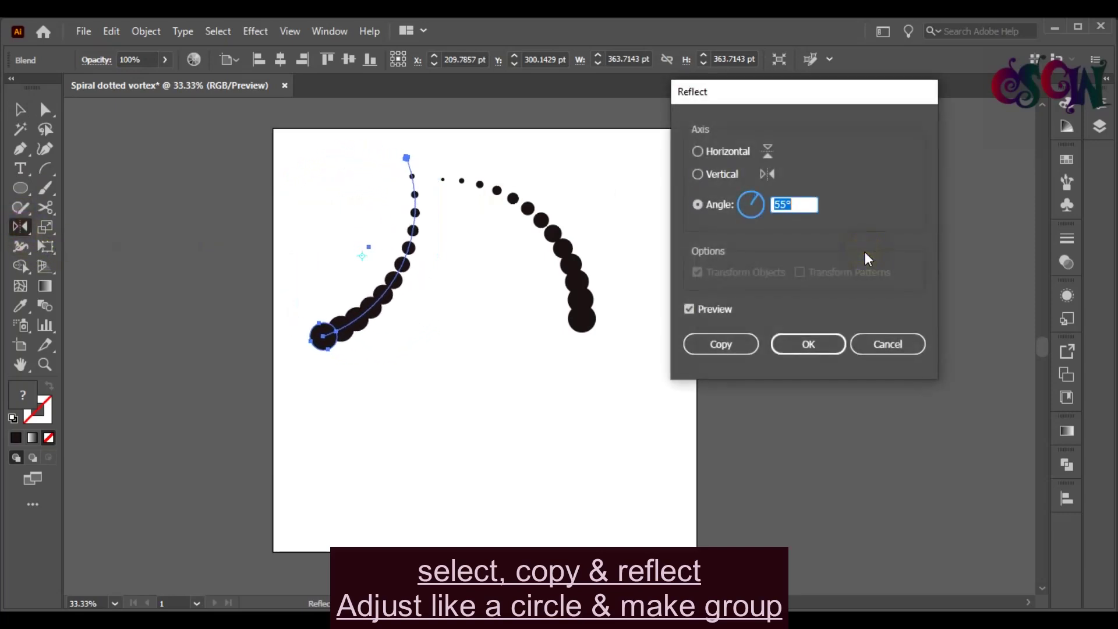
key("Down")
key("Down")
key("Down")
key("Down")
key("Down")
key("Down")
key("Down")
key("Down")
key("Down")
key("Down")
key("Down")
key("Down")
key("Down")
key("Down")
key("Down")
key("Down")
key("Down")
key("Down")
key("Down")
key("Down")
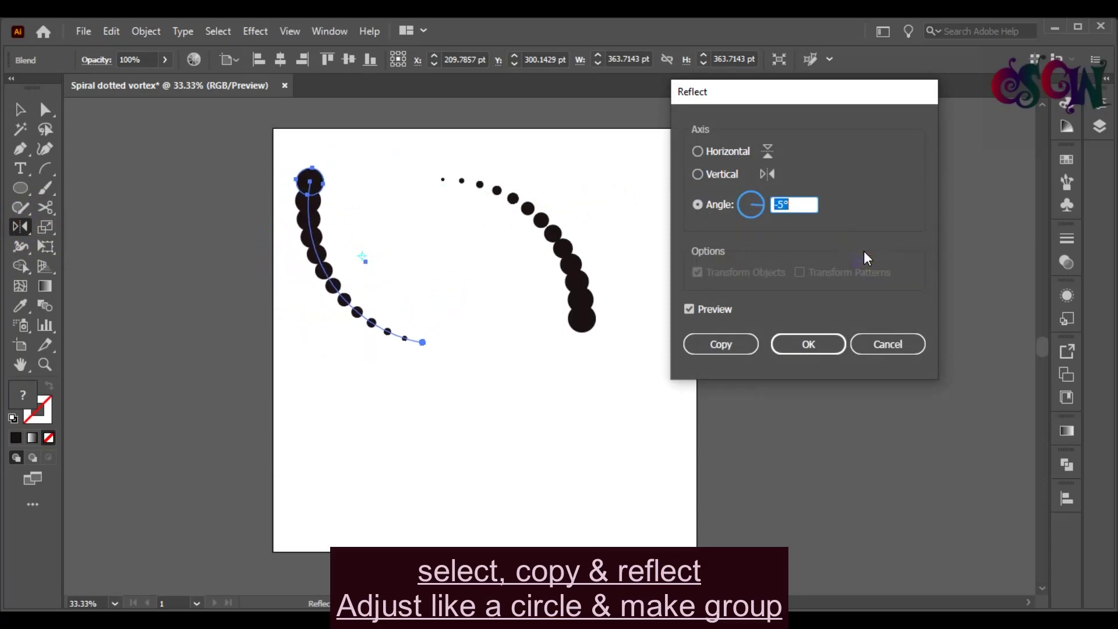
key("Down")
key("Down")
key("Down")
key("Down")
key("Down")
key("Down")
key("Down")
key("Down")
key("Down")
key("Down")
key("Down")
key("Down")
key("Down")
key("Down")
key("Down")
key("Down")
key("Down")
key("Down")
key("Down")
key("Down")
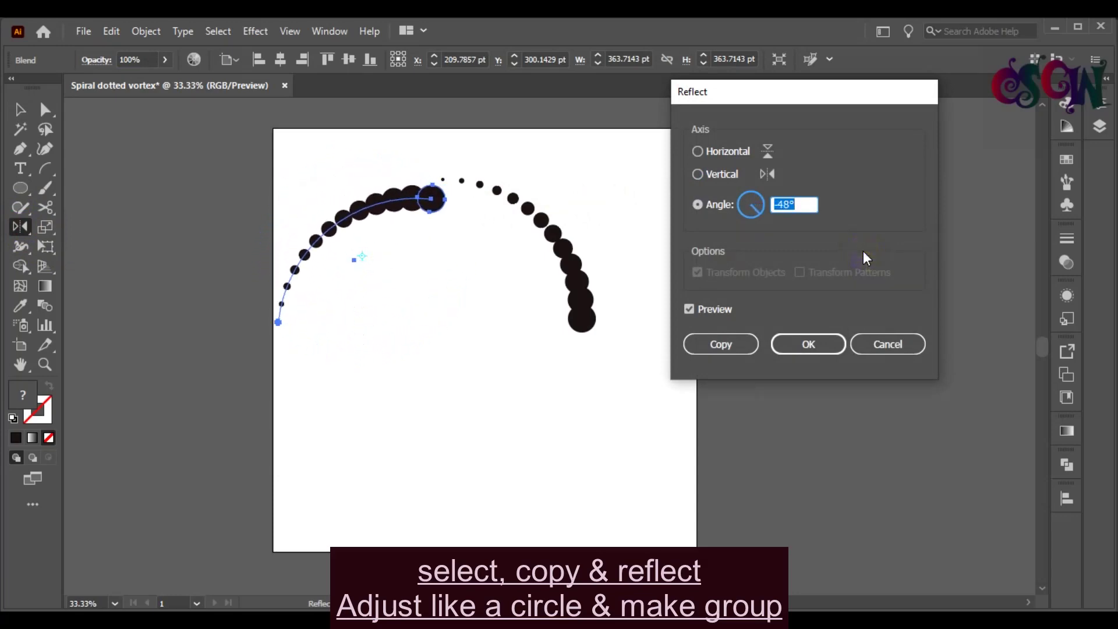
left_click(806, 343)
Step: Select both dotted arcs and group them
key("v")
left_click(350, 212)
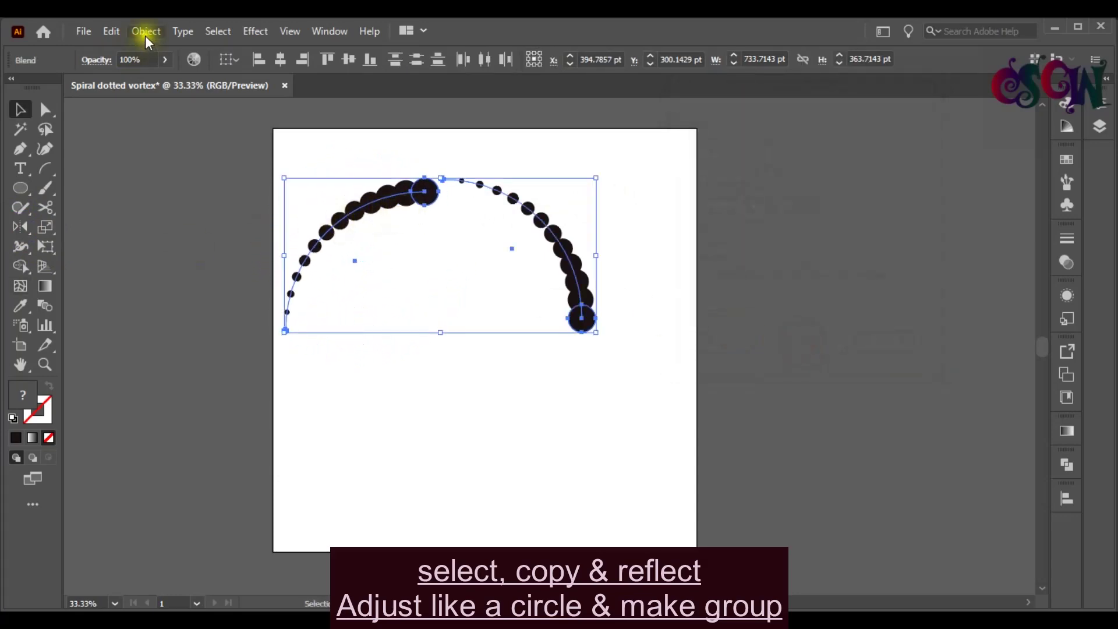
left_click(146, 32)
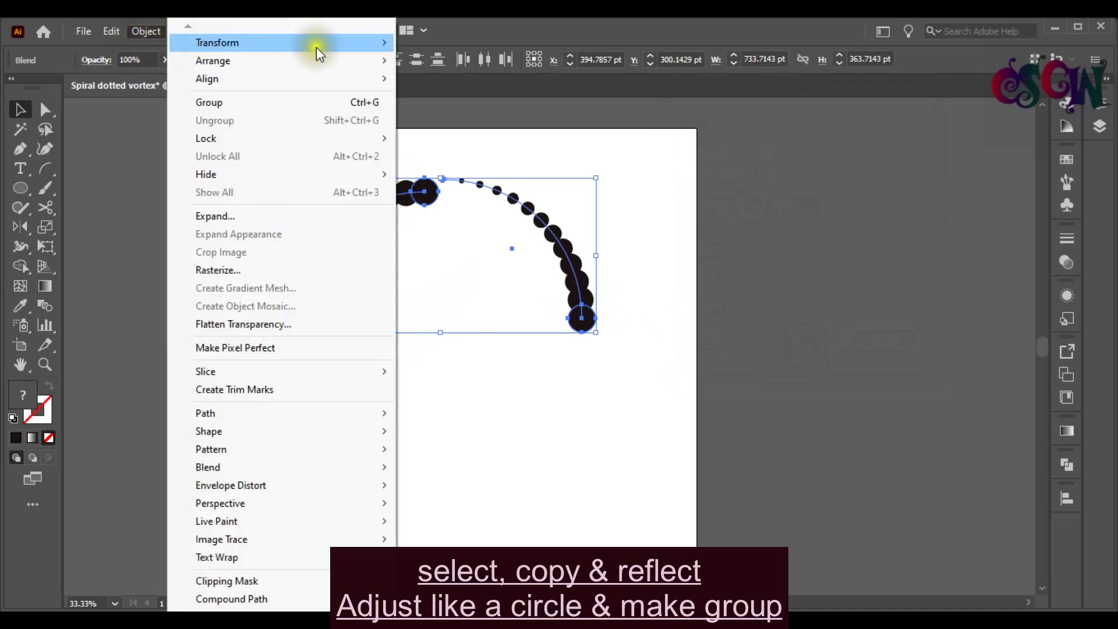
left_click(233, 104)
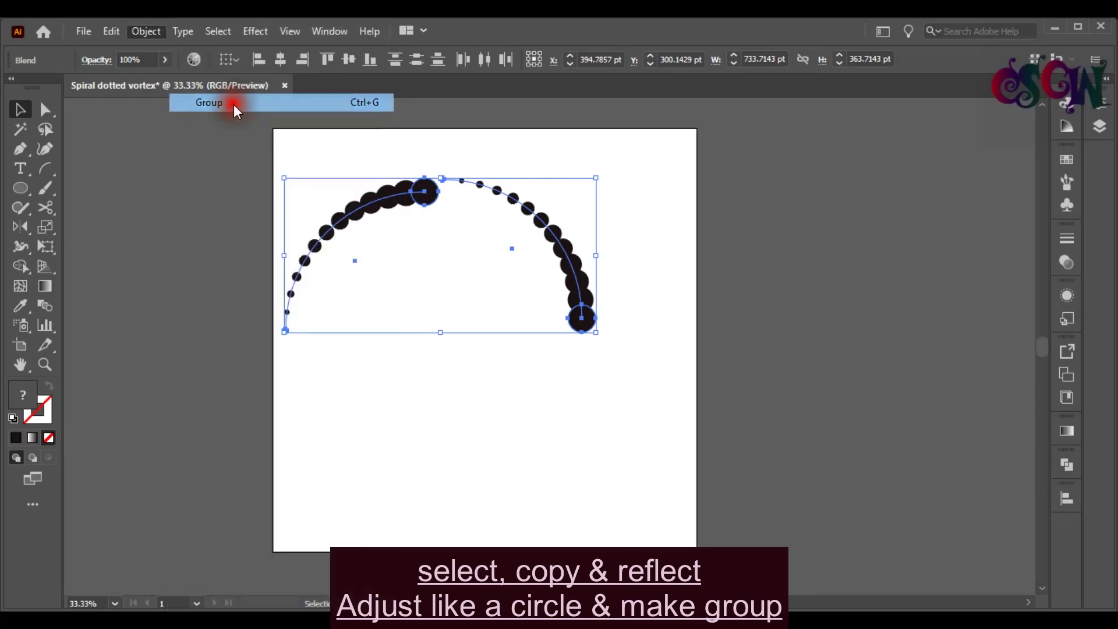
Step: Make a horizontally reflected copy of the arc group and move it down below the originals
left_click(19, 227)
double_click(19, 228)
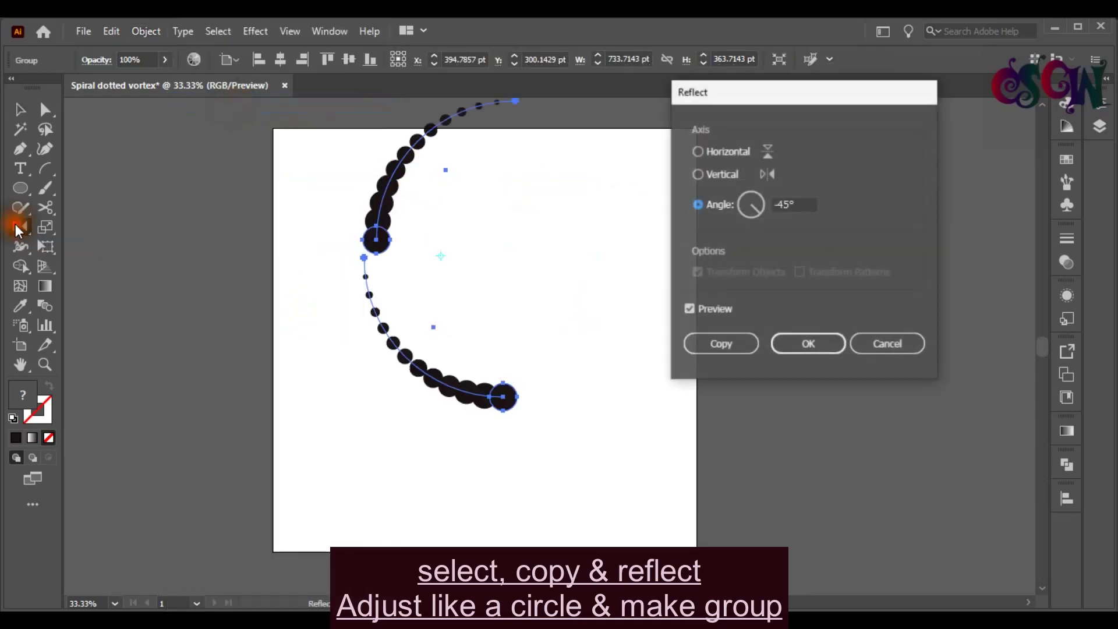
left_click(720, 152)
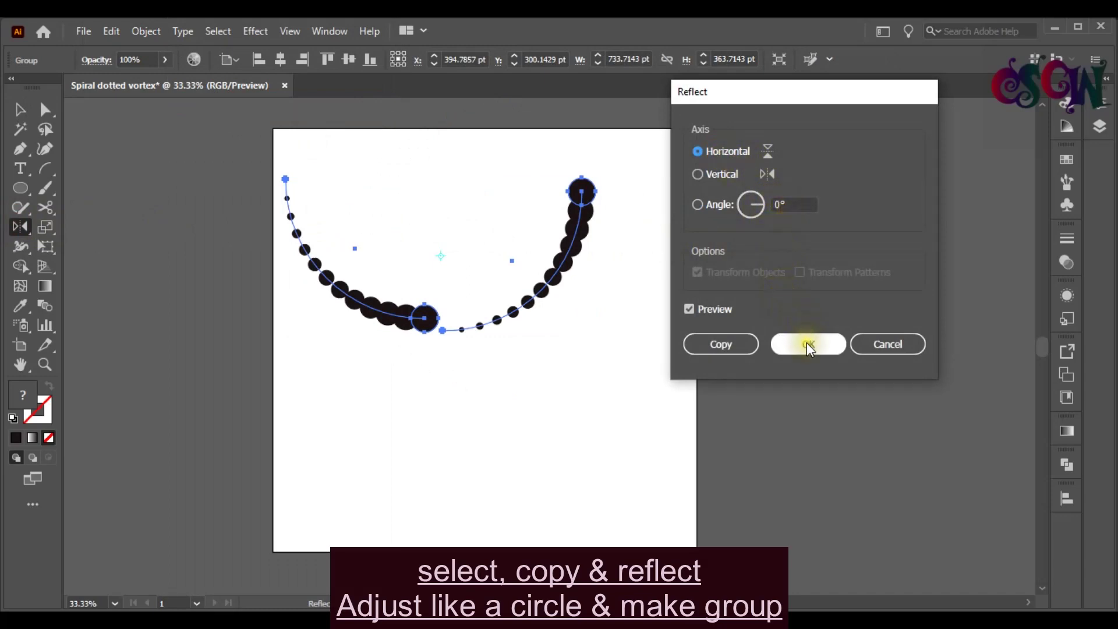
left_click(722, 346)
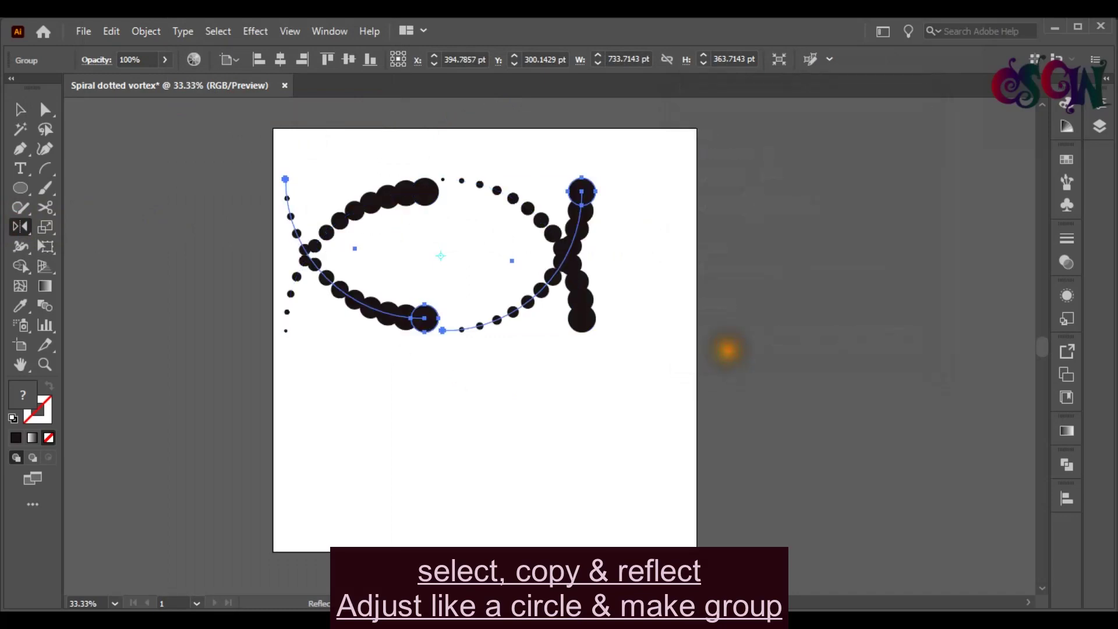
left_click(23, 118)
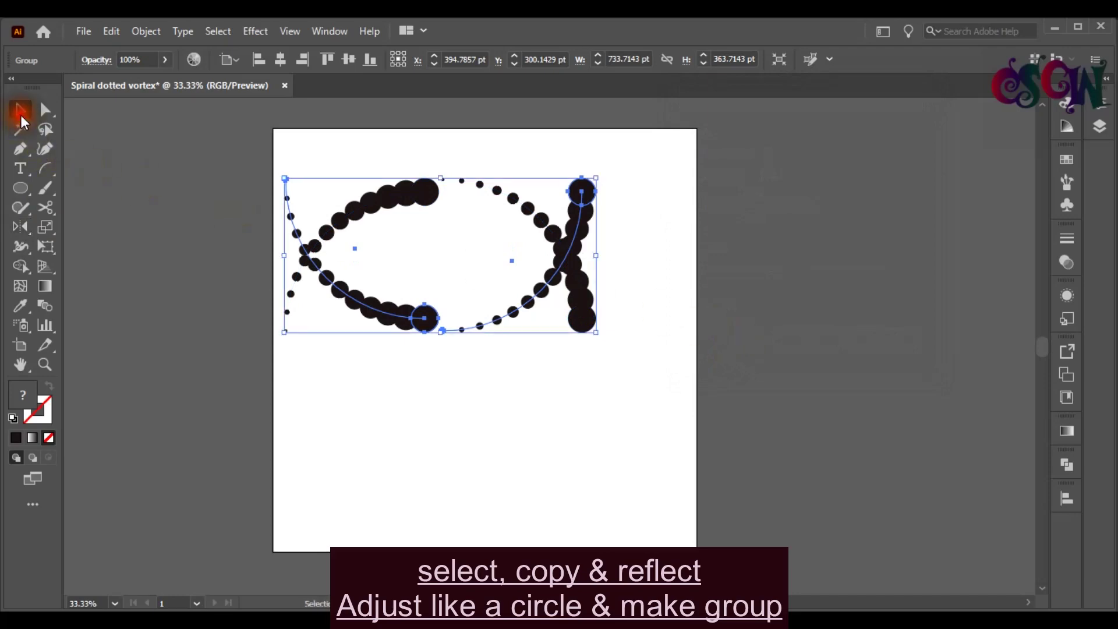
key("Down")
key("Down")
key("Down")
key("Down")
key("Down")
key("Down")
key("Down")
key("Down")
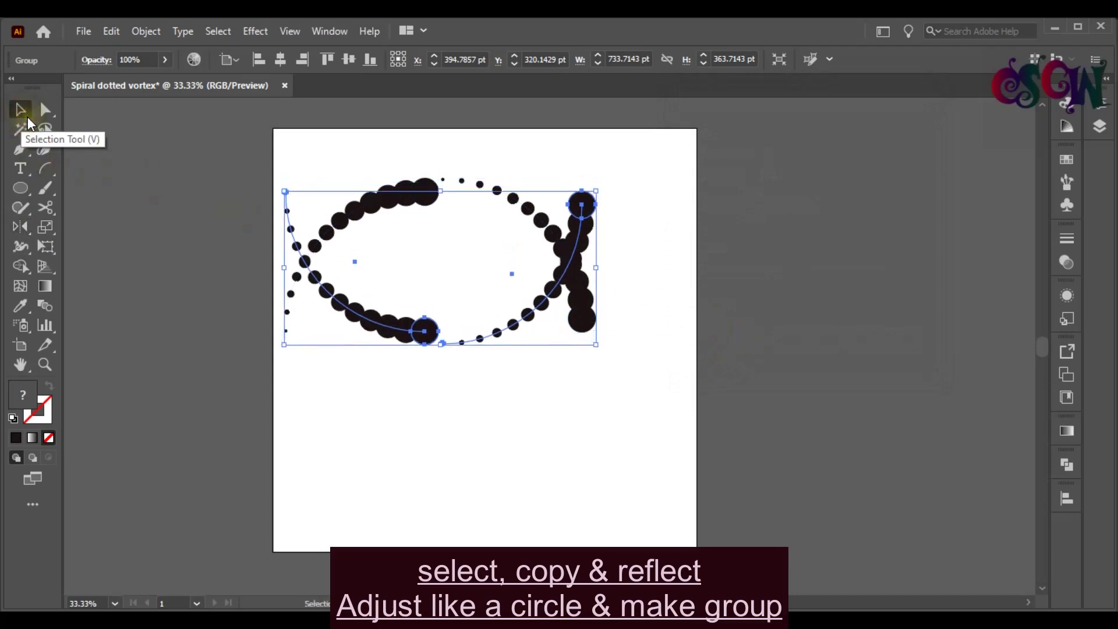
key("Down")
key("Down")
key("Down")
key("Down")
key("Down")
key("Down")
key("Down")
key("Down")
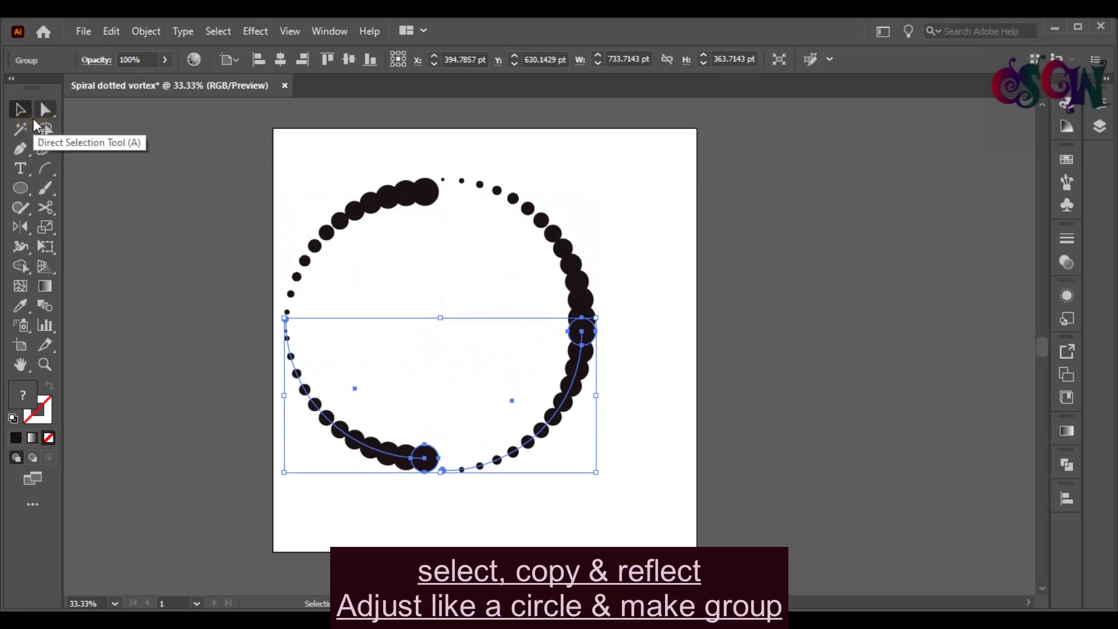
key("Down")
key("Down")
key("Down")
key("Down")
key("Down")
key("Down")
key("Down")
key("Down")
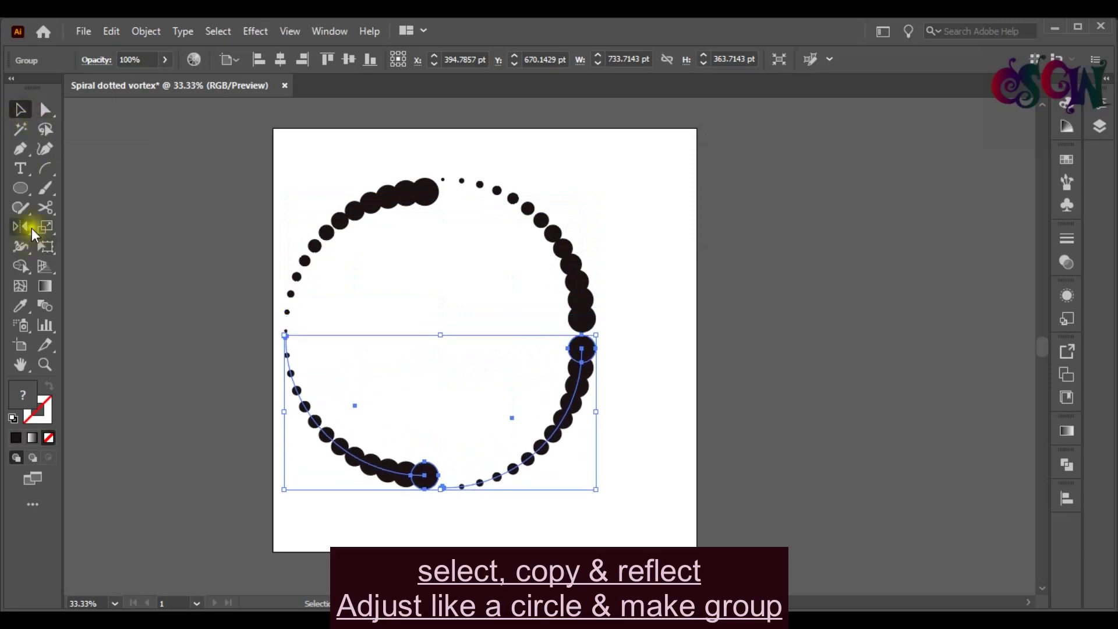
Step: Mirror the lower copy left to right to close the ring
left_click(29, 228)
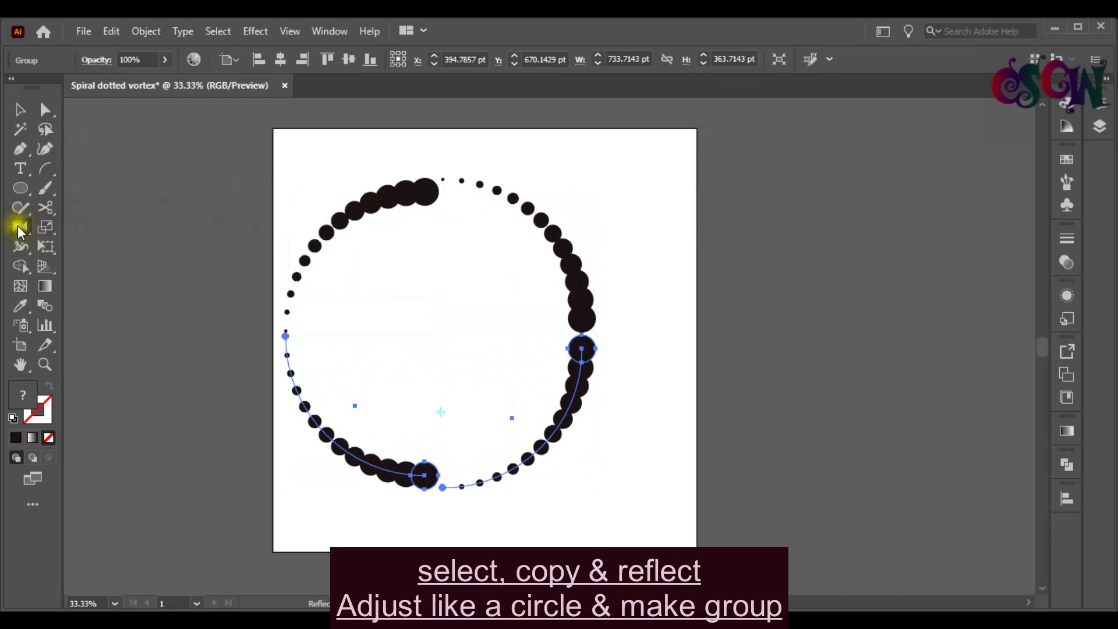
double_click(20, 228)
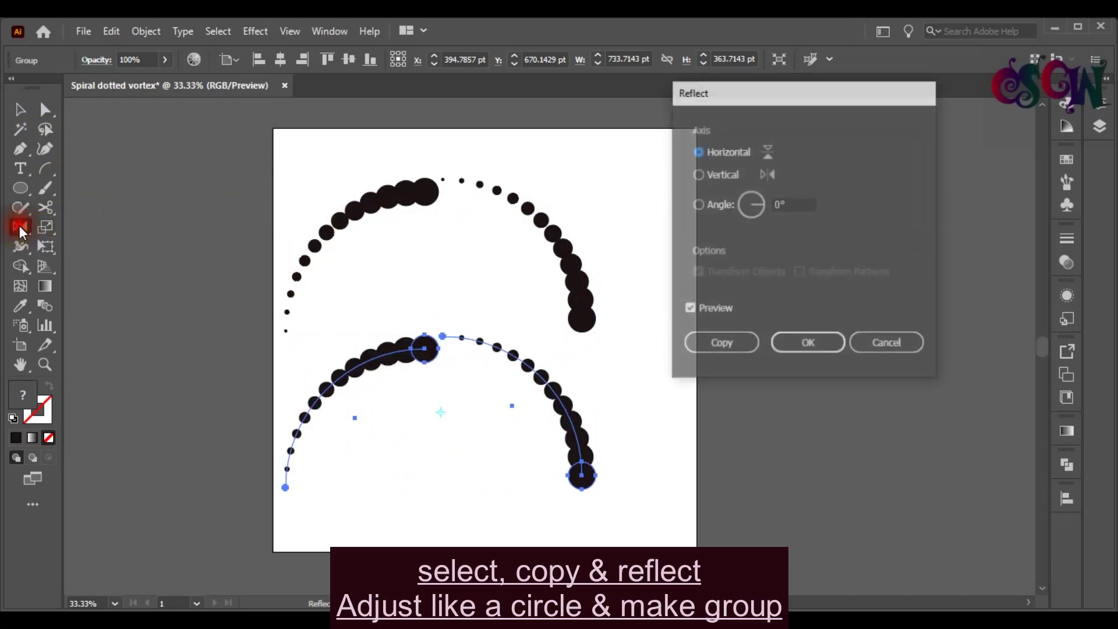
left_click(724, 174)
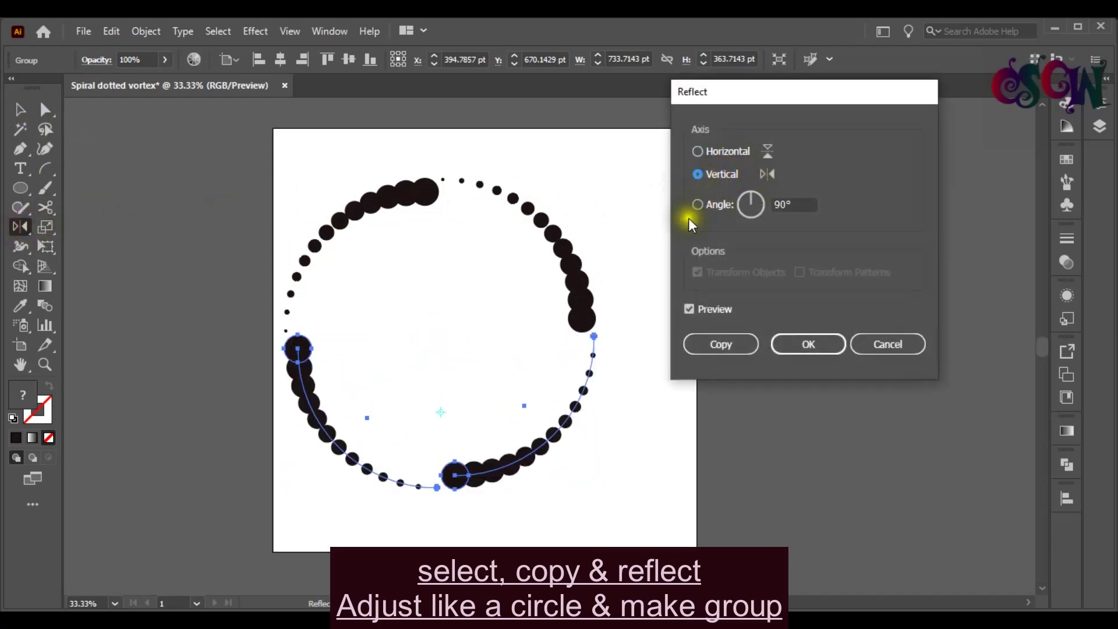
left_click(795, 344)
Step: Select all the arcs and group them into one ring
key("v")
left_click(651, 479)
key("ctrl+a")
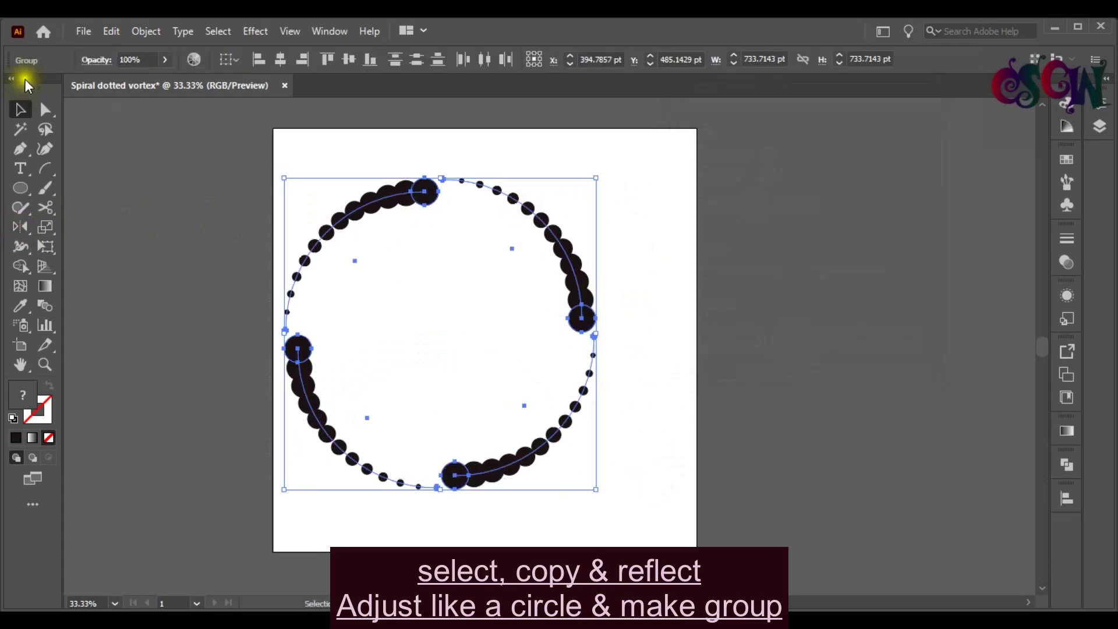
left_click(150, 32)
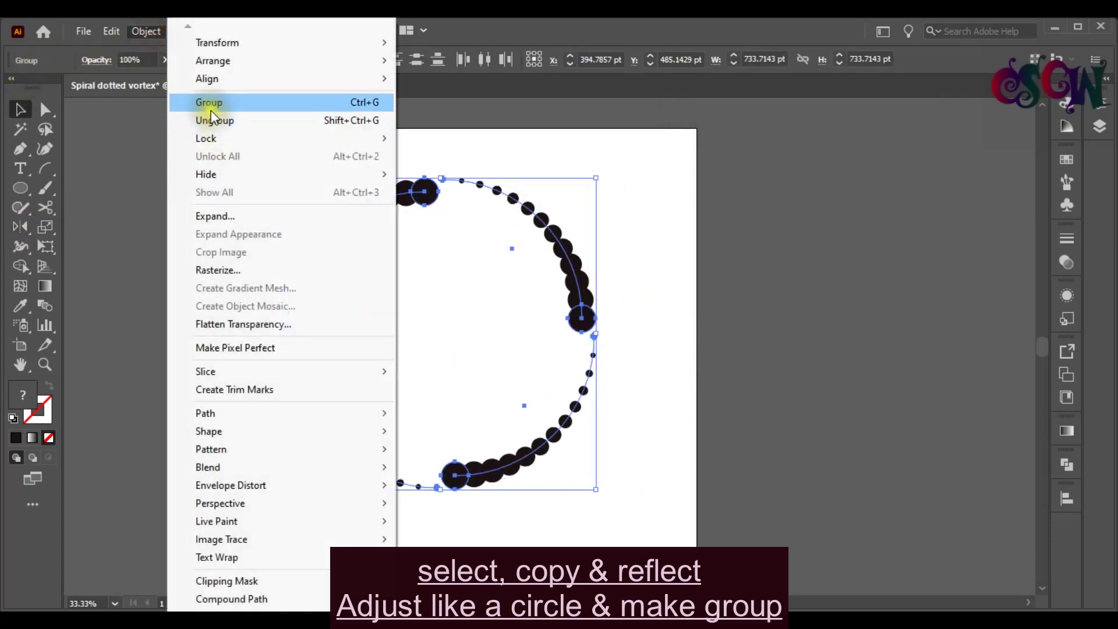
left_click(209, 106)
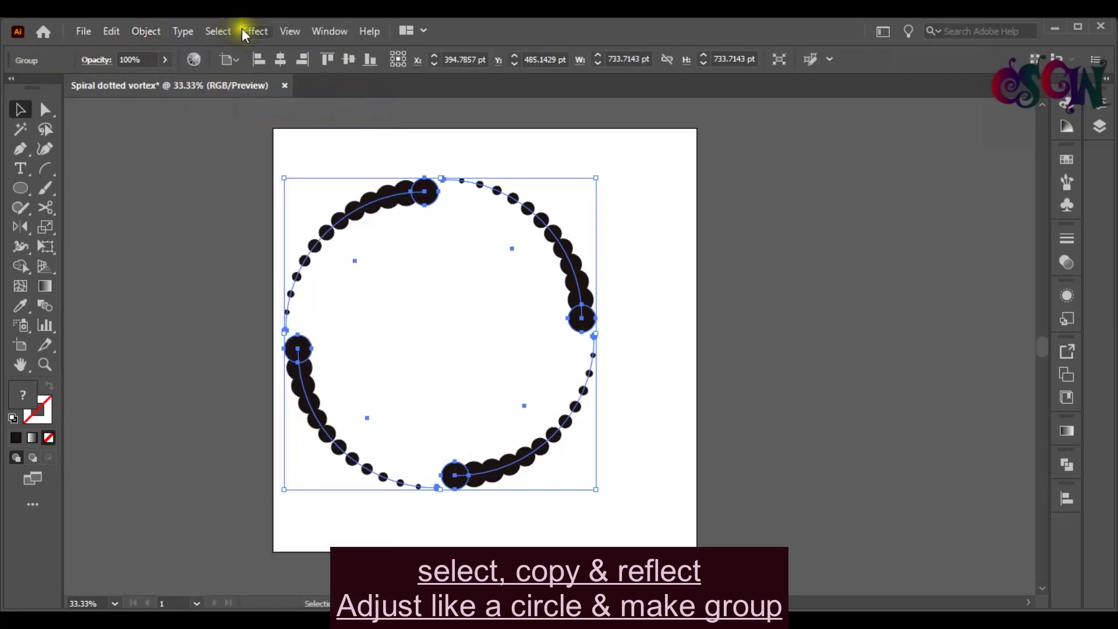
Step: Apply Effect > Distort & Transform > Transform with 29 copies
left_click(252, 32)
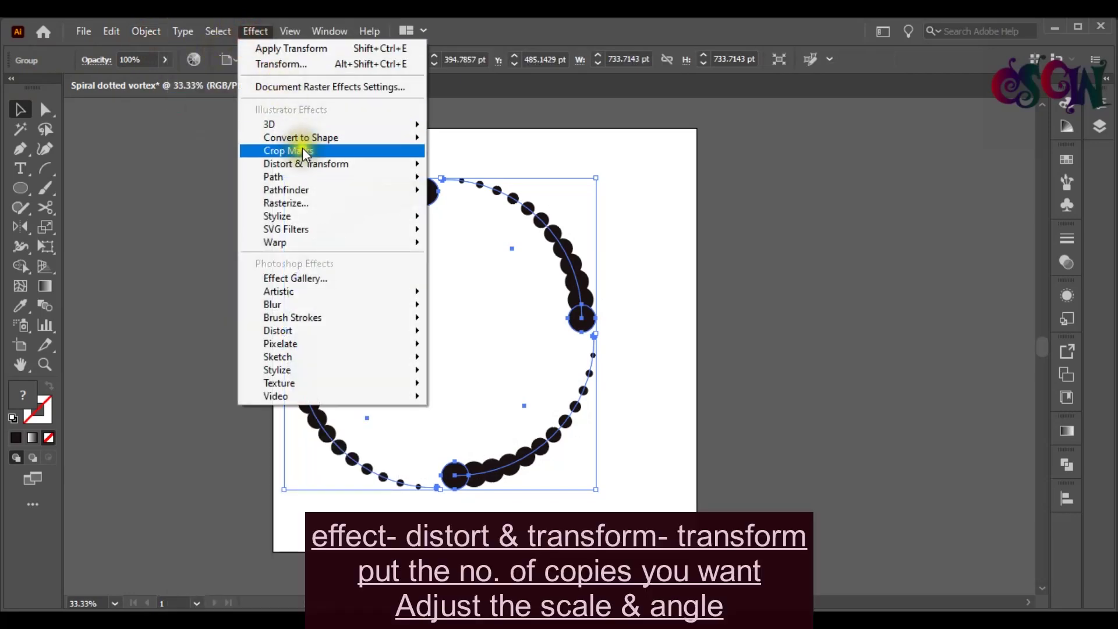
mouse_move(304, 165)
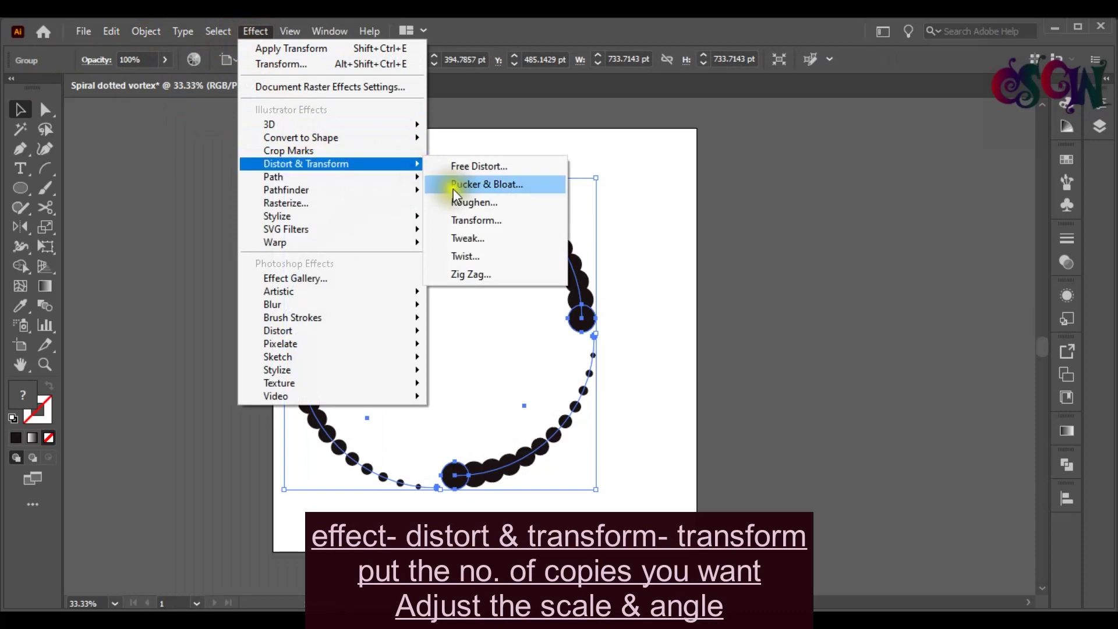
left_click(474, 222)
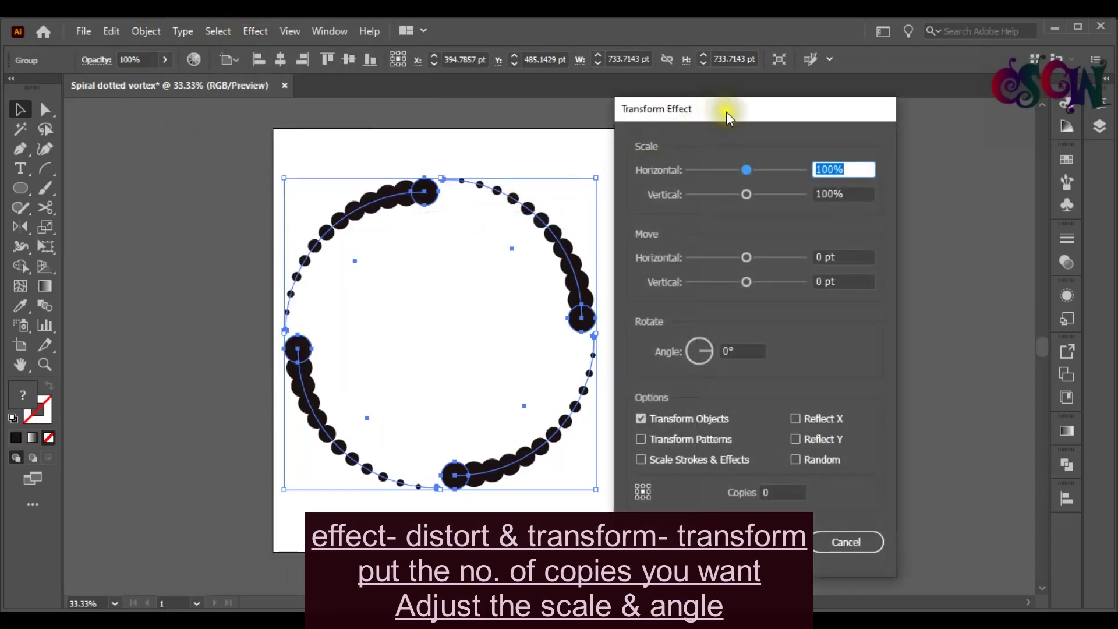
left_click_drag(726, 111, 767, 82)
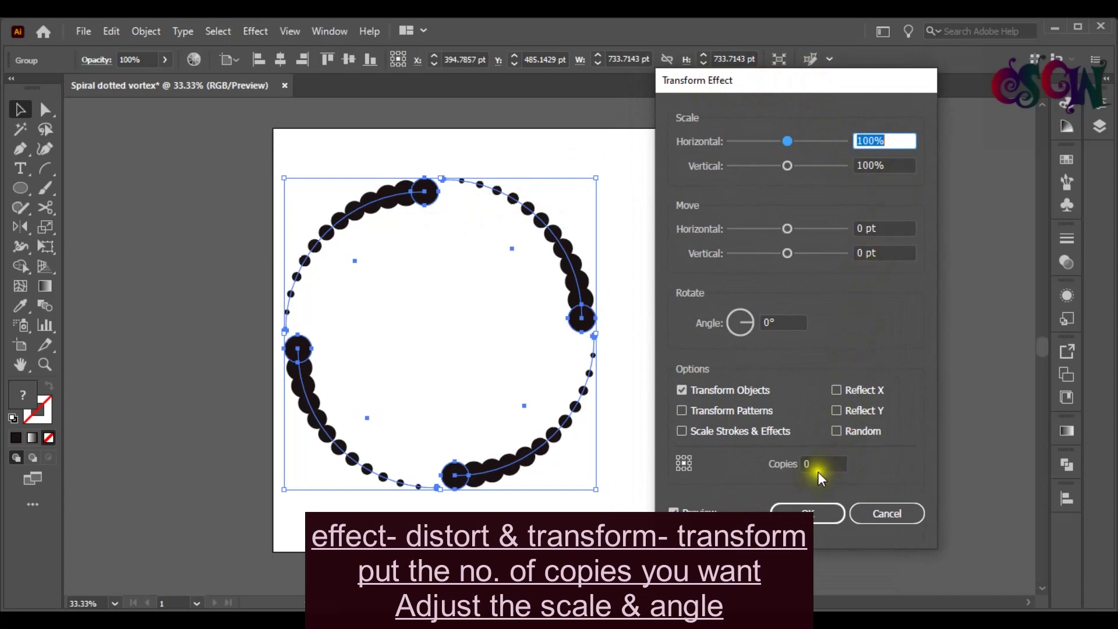
left_click(778, 466)
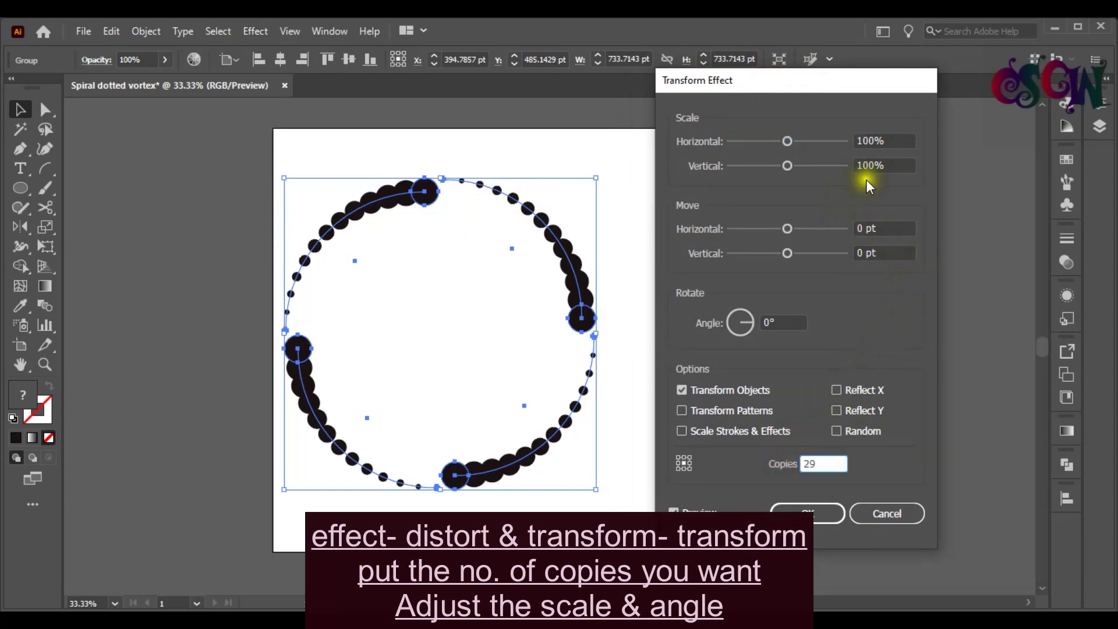
Step: Set the Transform scale to 88% horizontal and 89% vertical
left_click(882, 141)
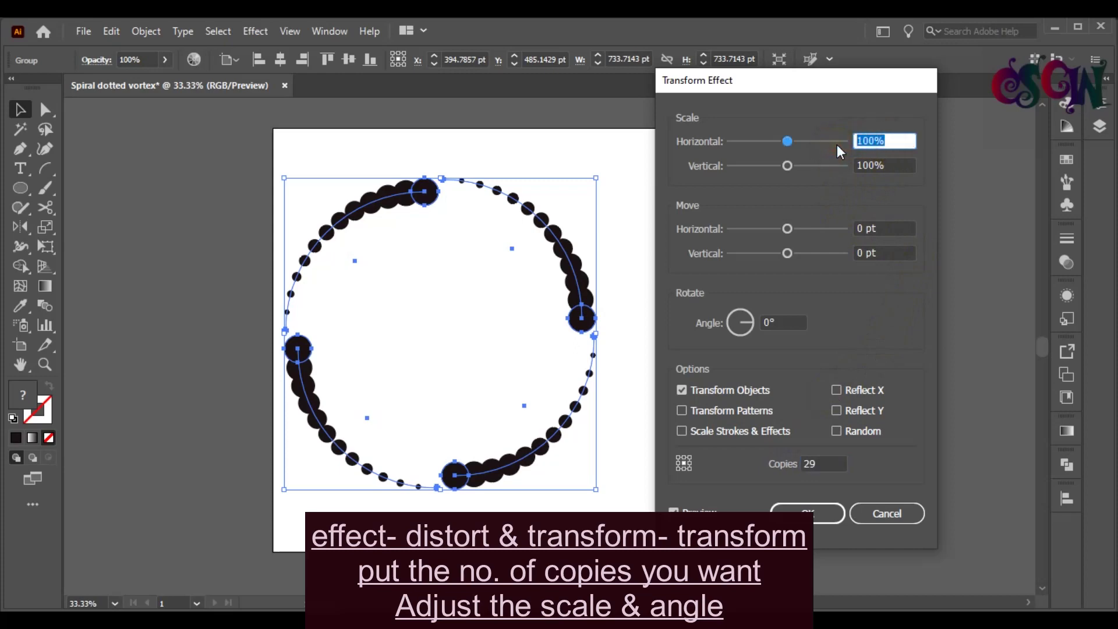
key("Down")
key("Down")
key("Down")
key("Down")
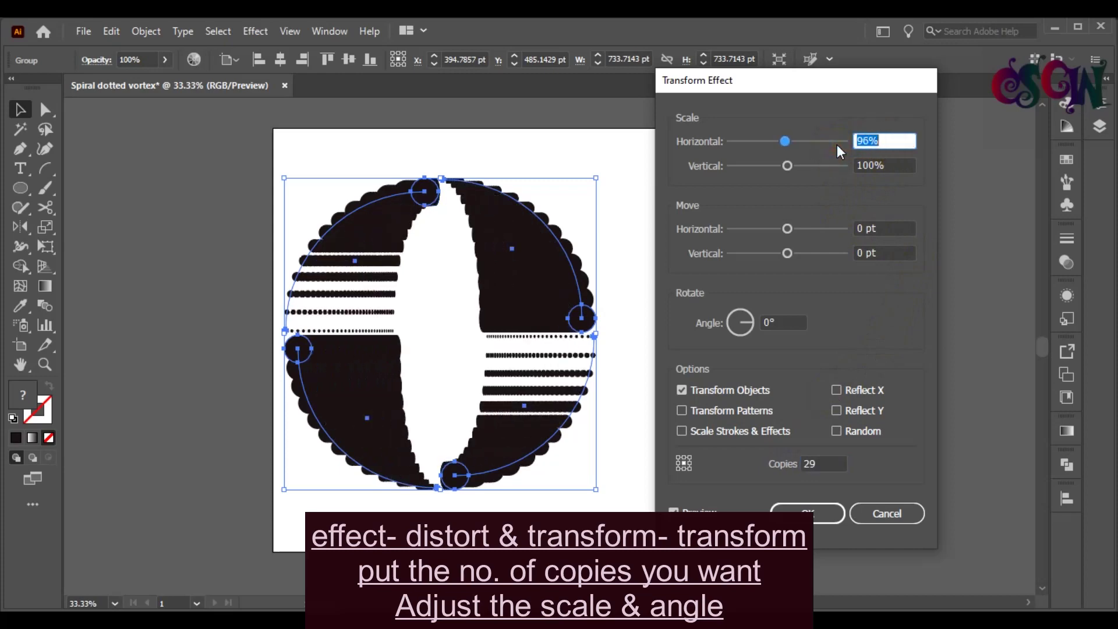
key("Down")
key("Down")
key("Down")
key("Down")
key("Down")
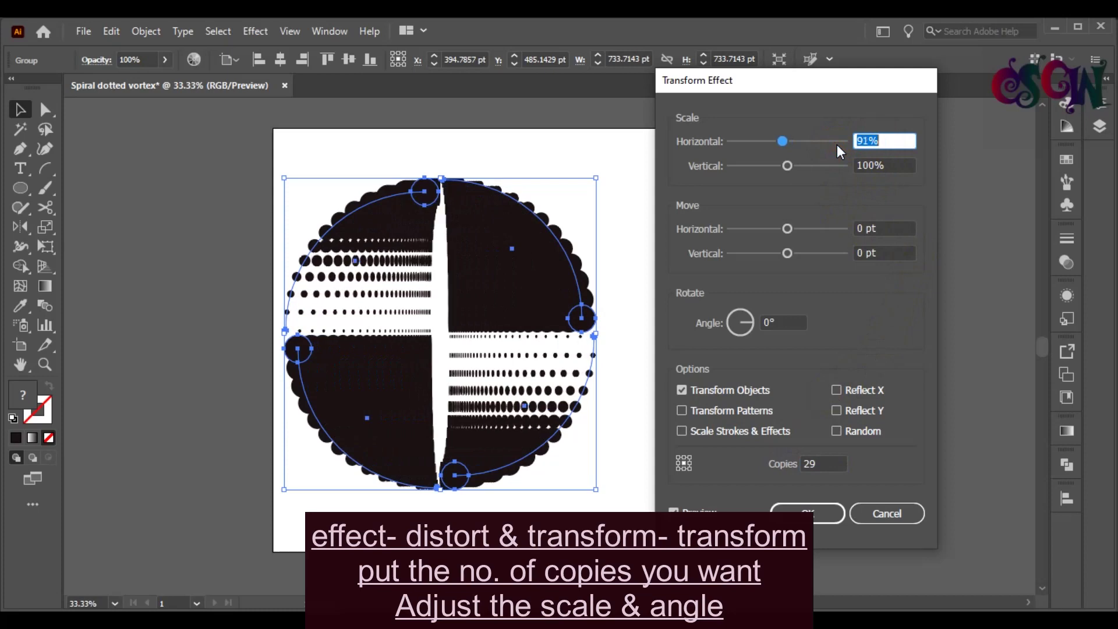
key("Down")
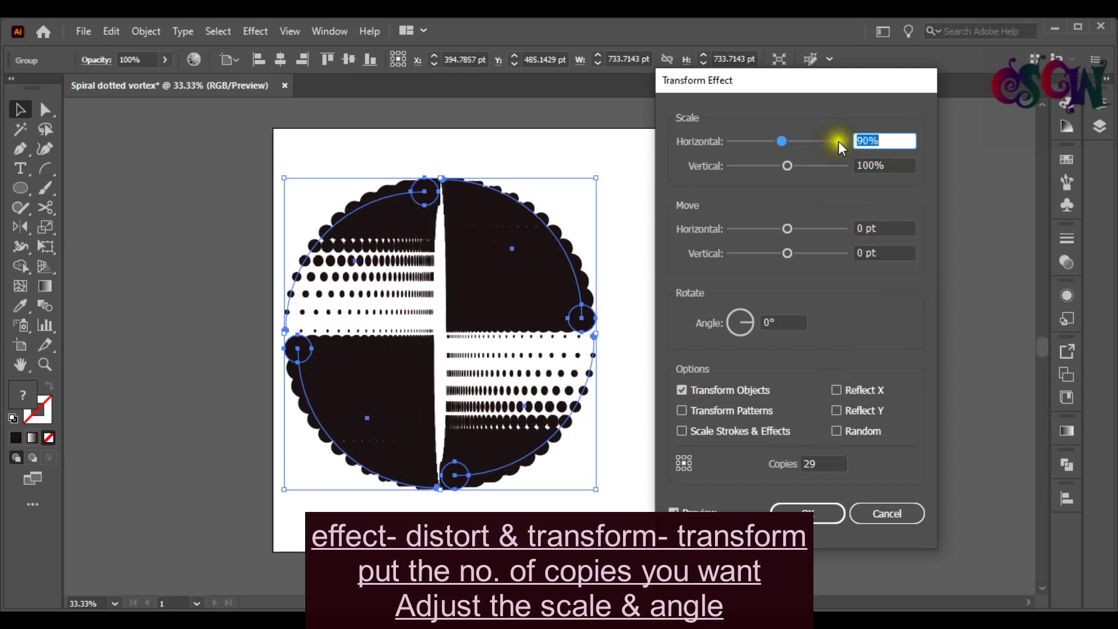
left_click(882, 166)
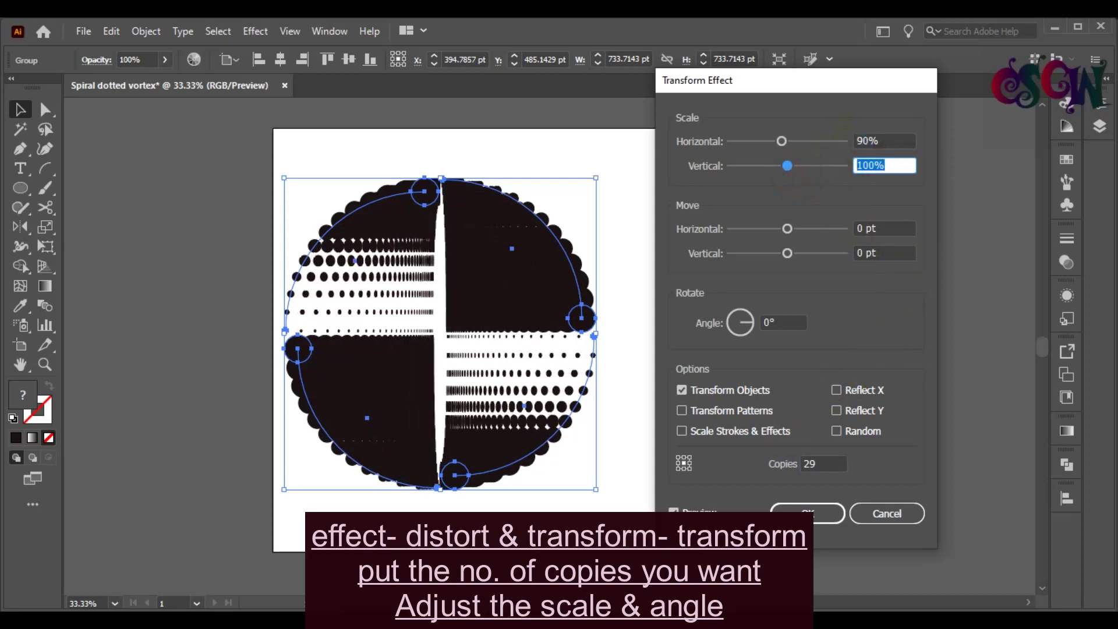
key("Down")
key("Down")
key("Down")
key("Down")
key("Down")
key("Down")
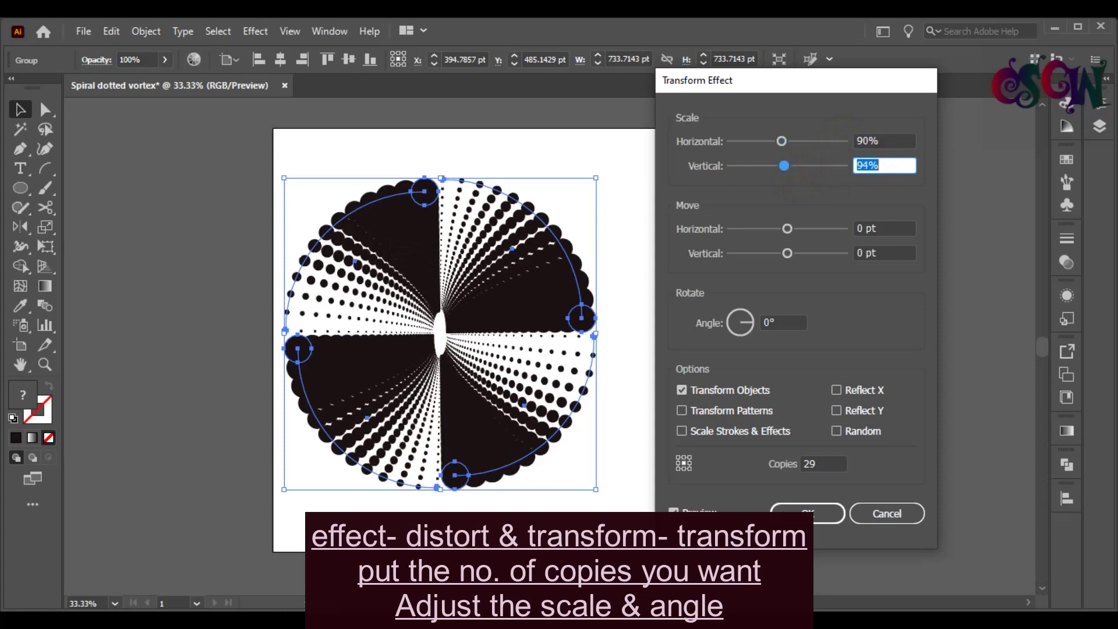
key("Down")
key("Down")
key("Down")
key("Down")
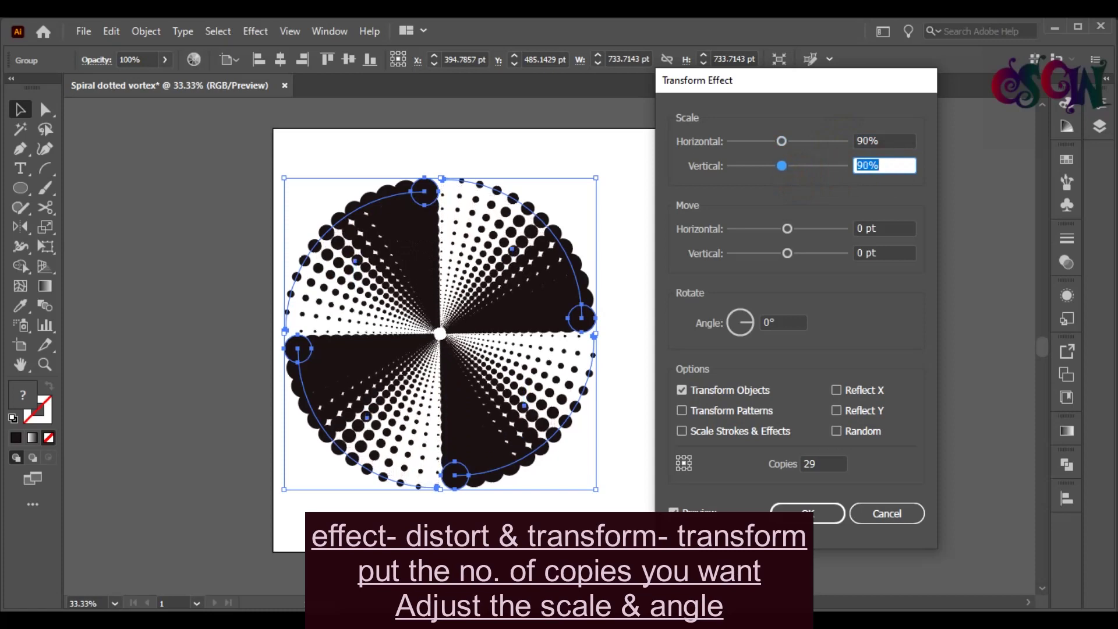
key("Down")
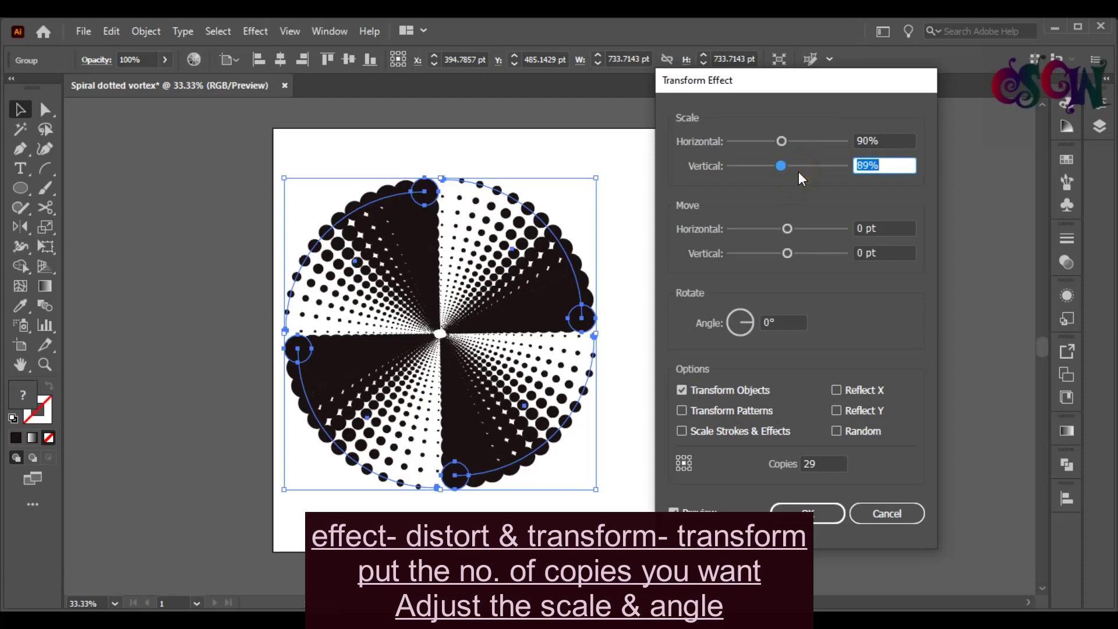
left_click(879, 141)
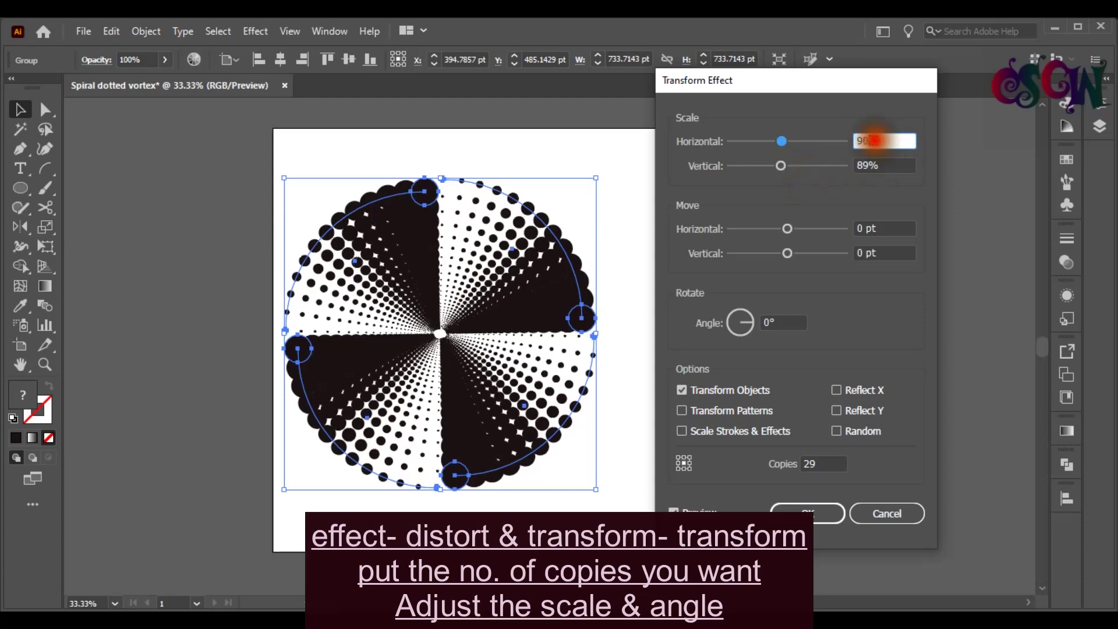
key("Down")
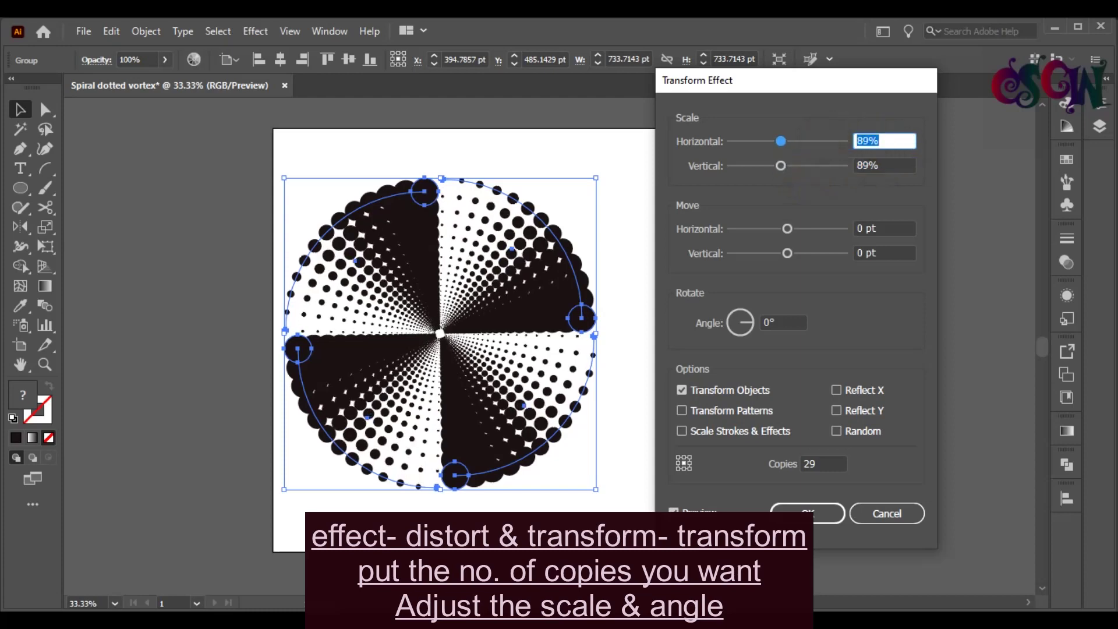
key("Down")
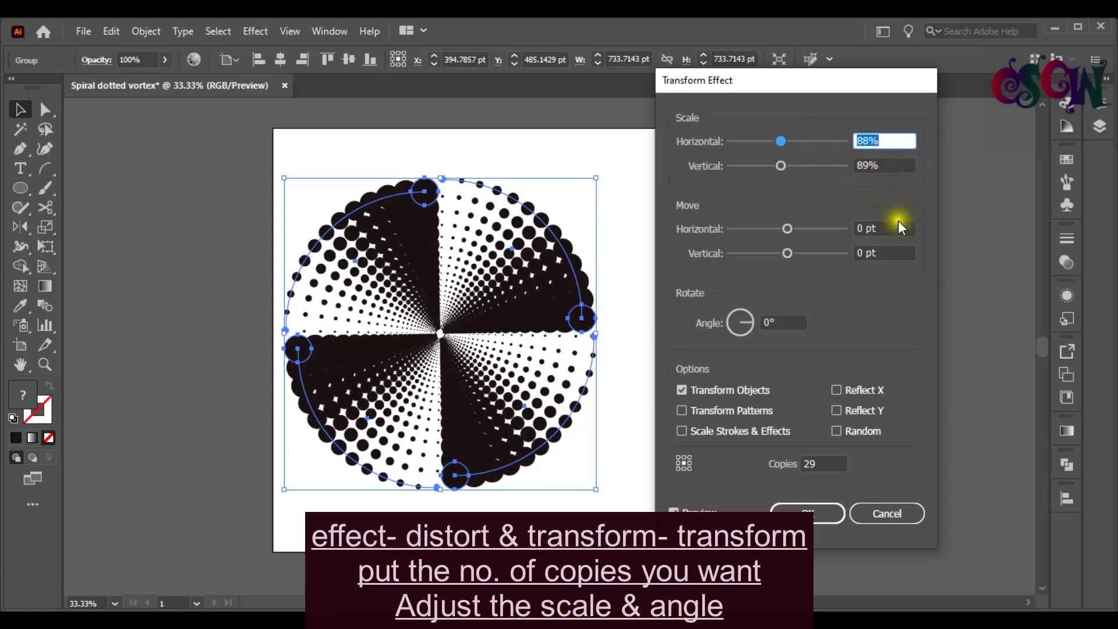
Step: Set the Transform rotation angle to -8° and apply the effect
left_click(786, 324)
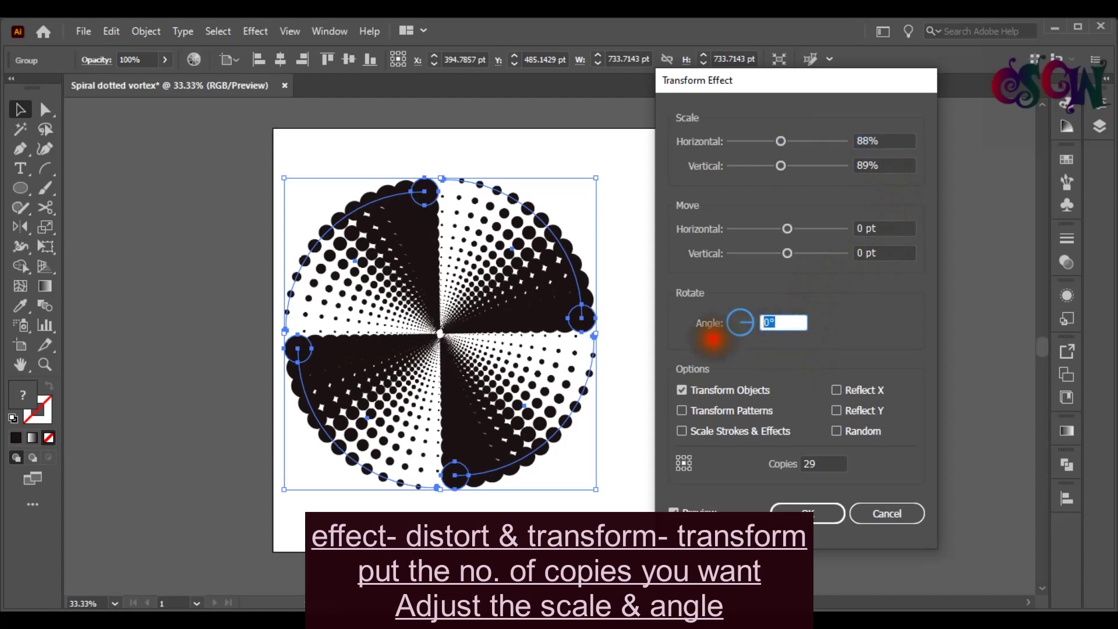
key("Down")
key("Down")
key("Down")
key("Down")
key("Down")
key("Down")
key("Down")
key("Down")
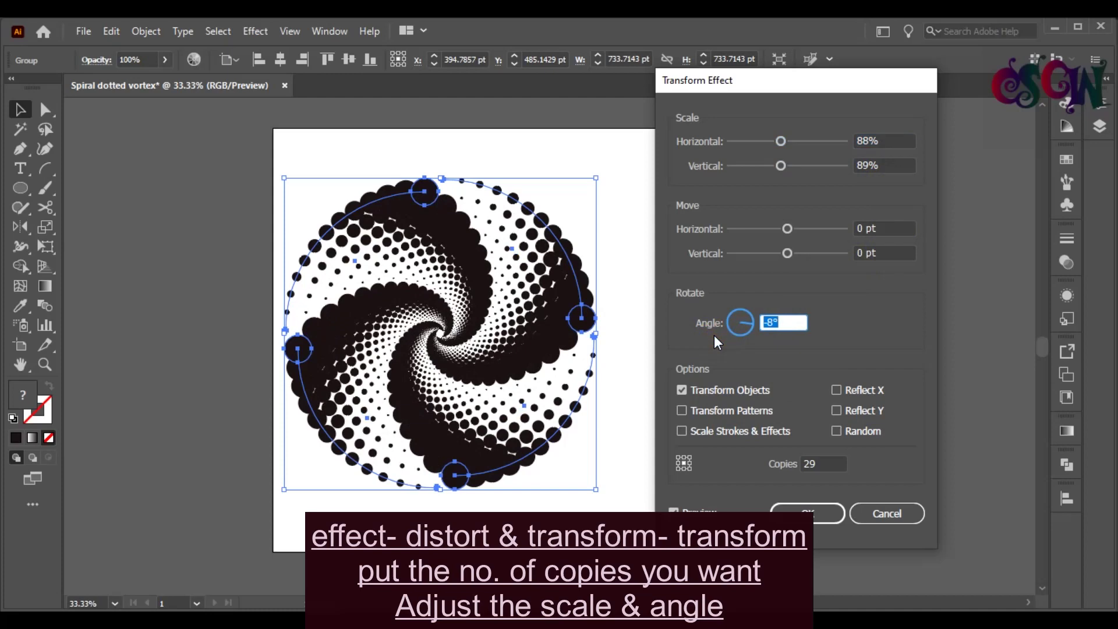
key("Up")
key("Up")
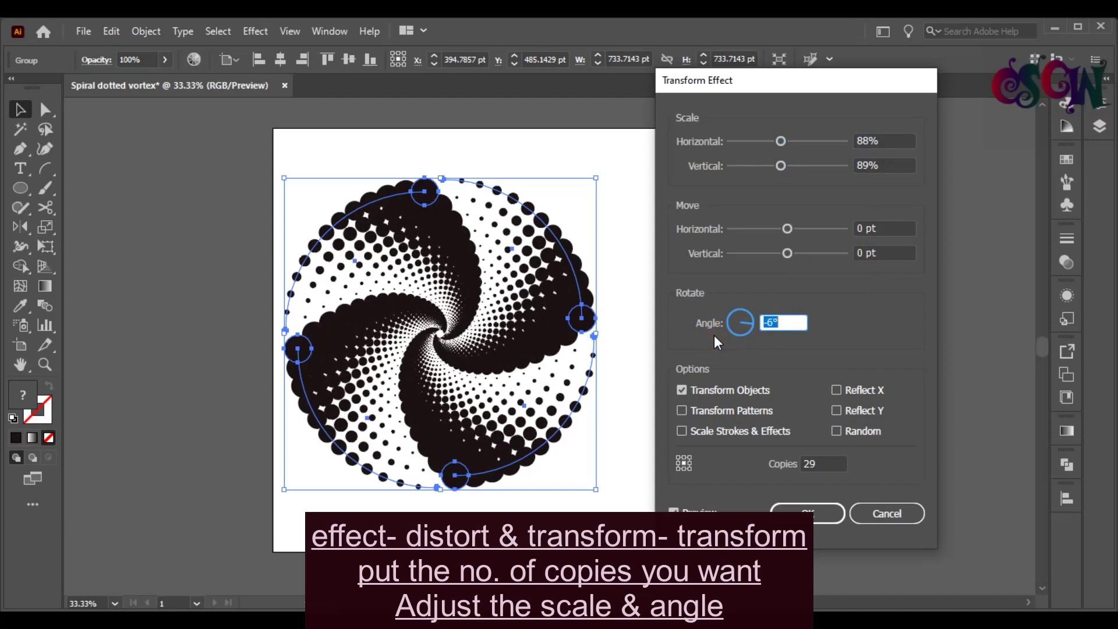
key("Down")
key("Down")
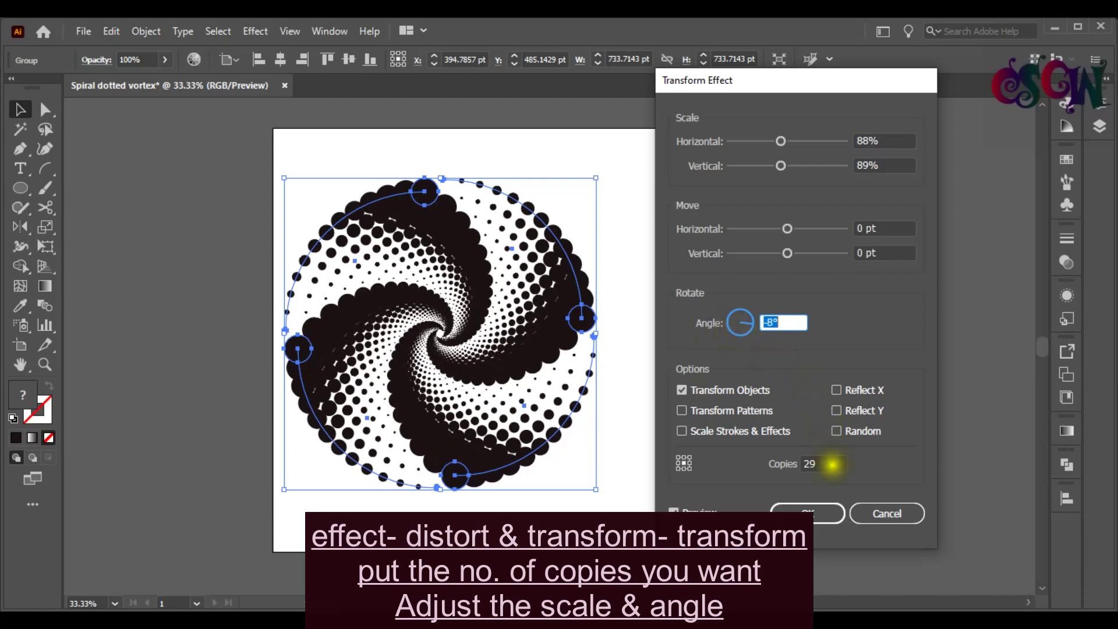
left_click(813, 516)
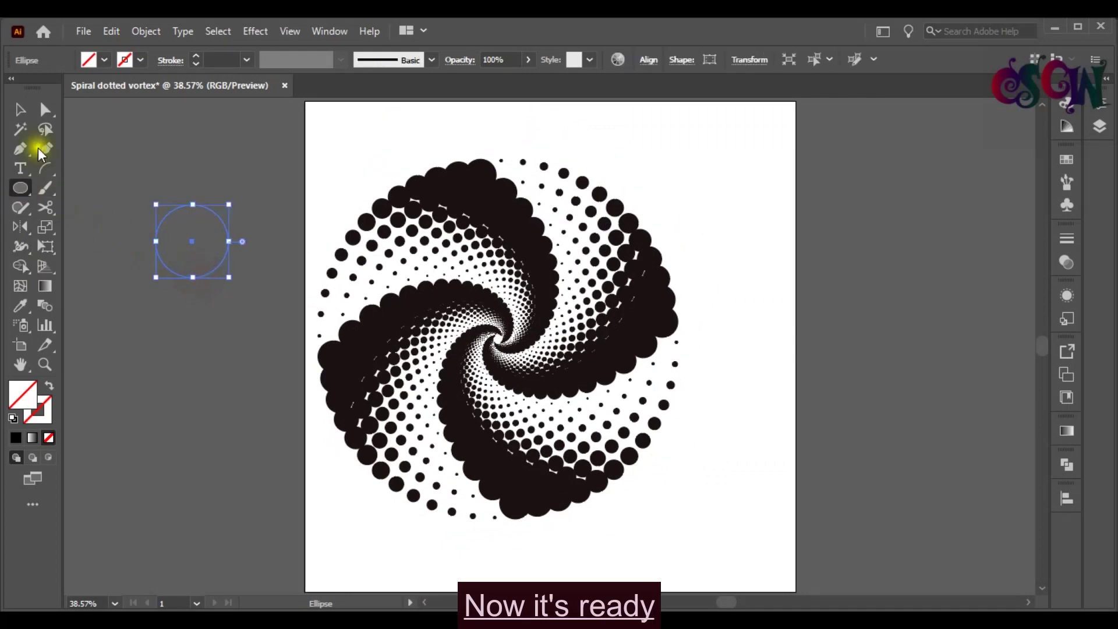
Step: Fill the new sample circle with black, then a white-to-black linear gradient
left_click(104, 60)
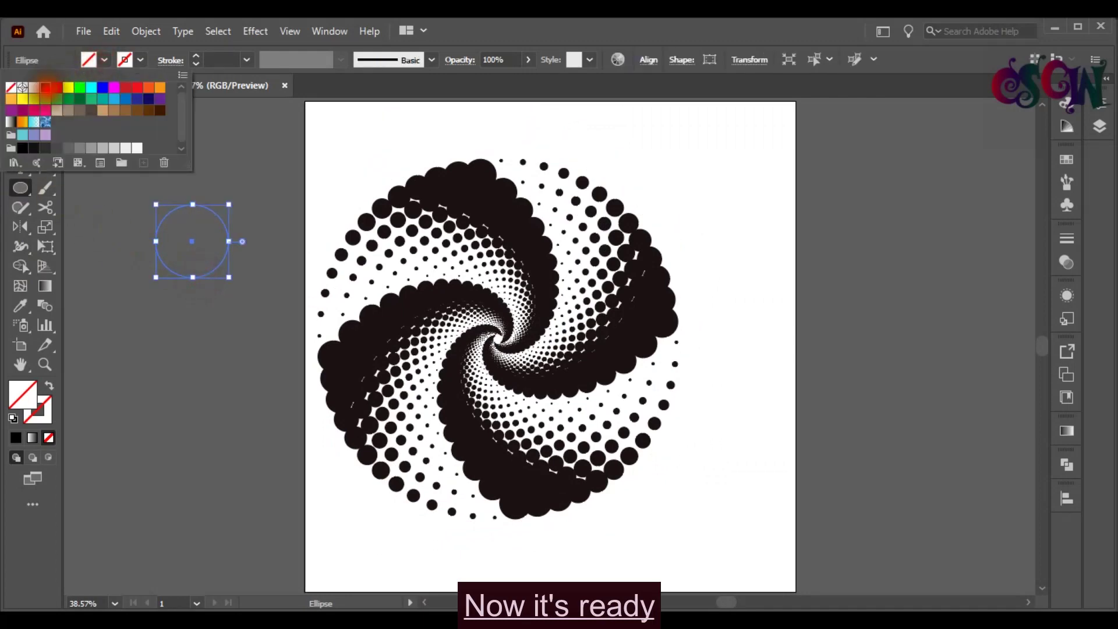
left_click(46, 87)
left_click(93, 60)
double_click(45, 286)
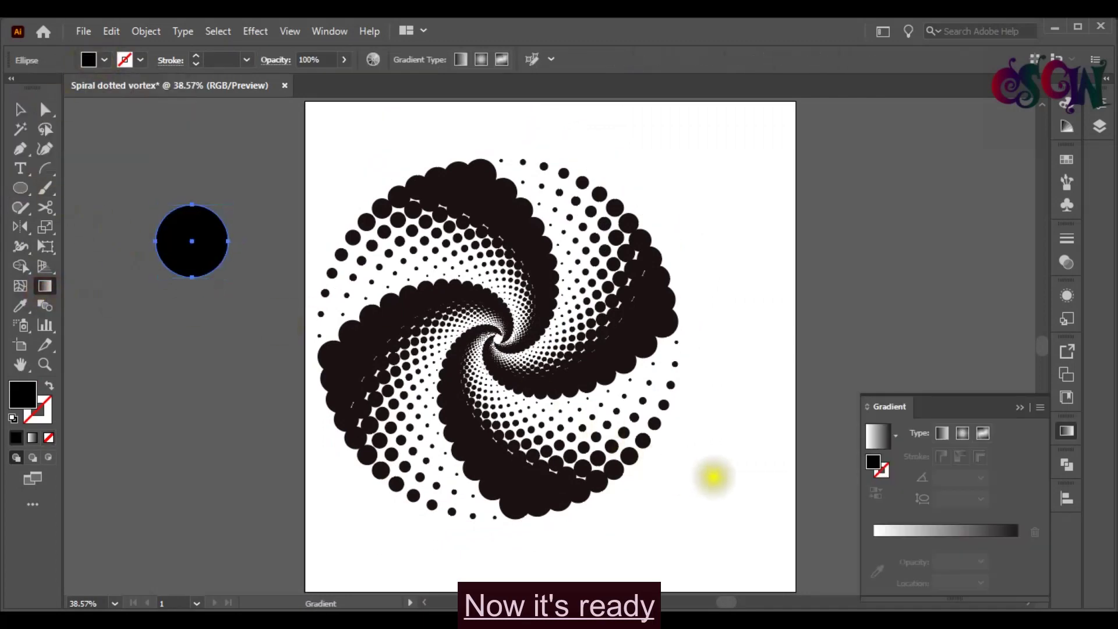
left_click(919, 530)
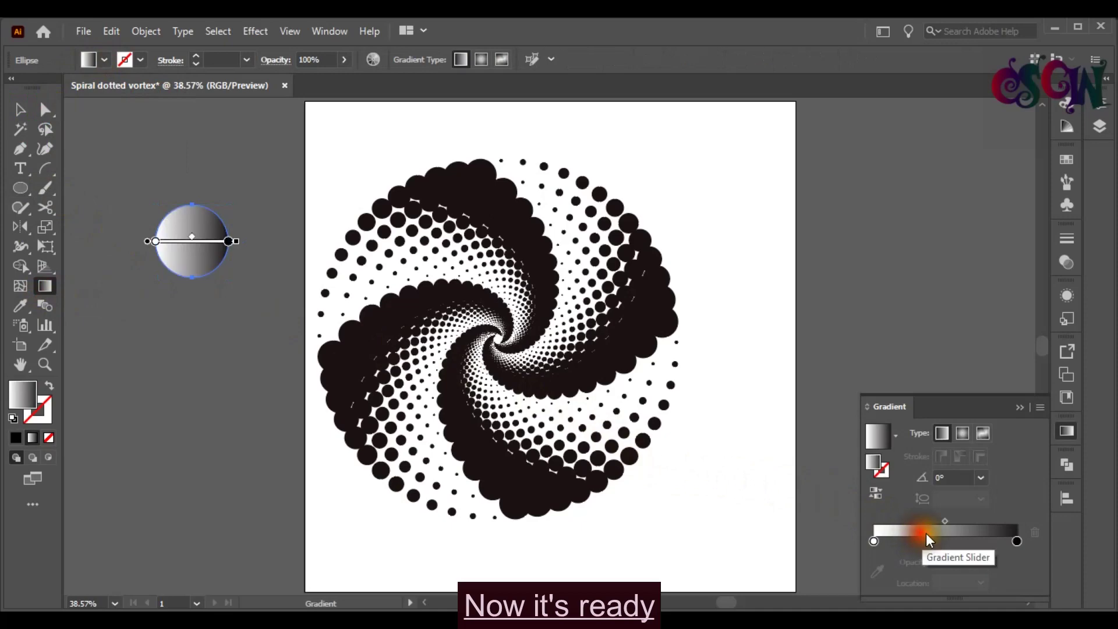
left_click(1067, 431)
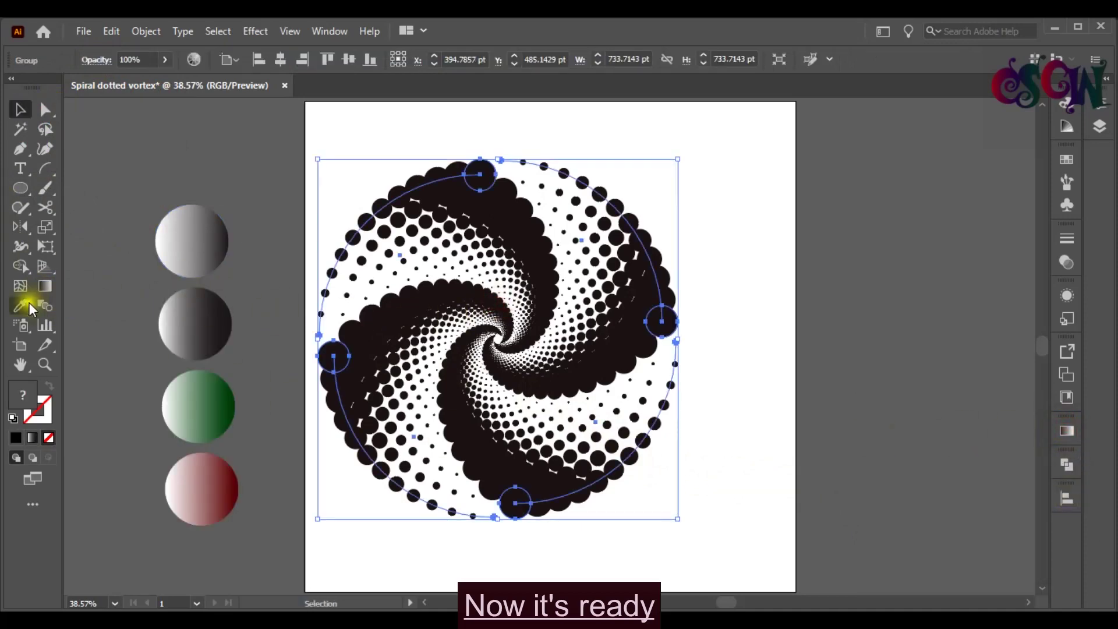
Step: Eyedropper the green sample circle's white-to-green gradient onto the vortex dots
left_click(20, 306)
left_click(203, 238)
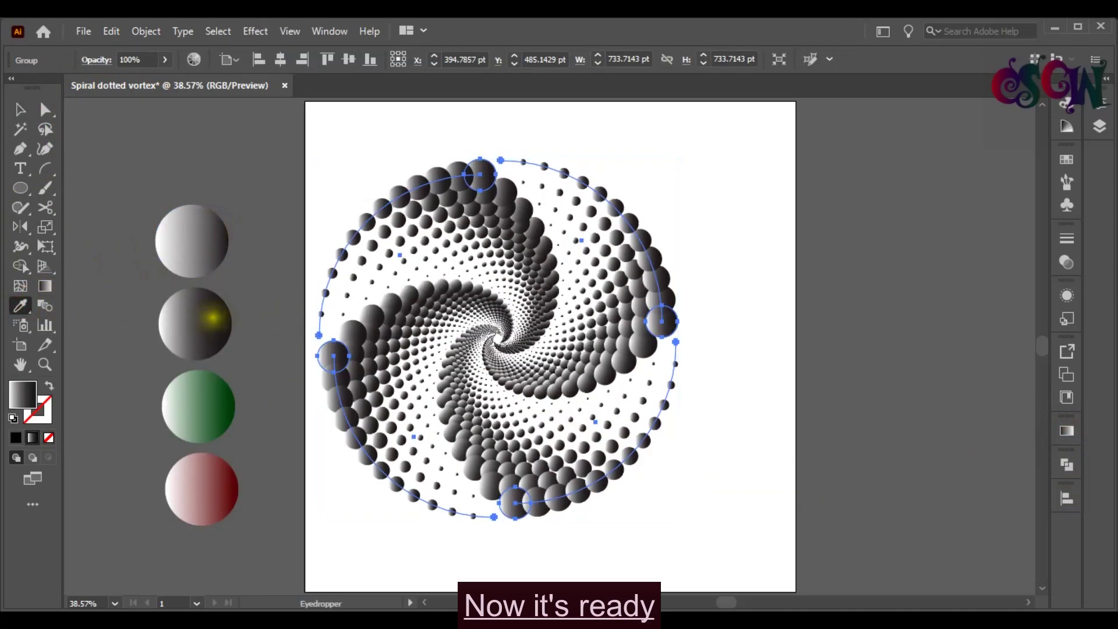
left_click(202, 401)
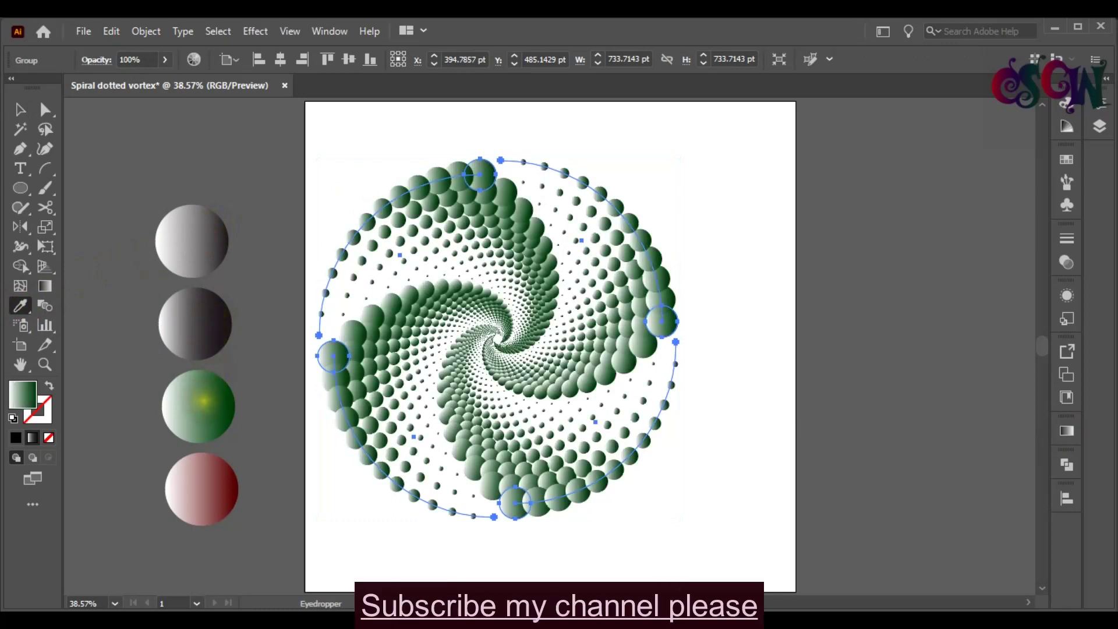
left_click(207, 489)
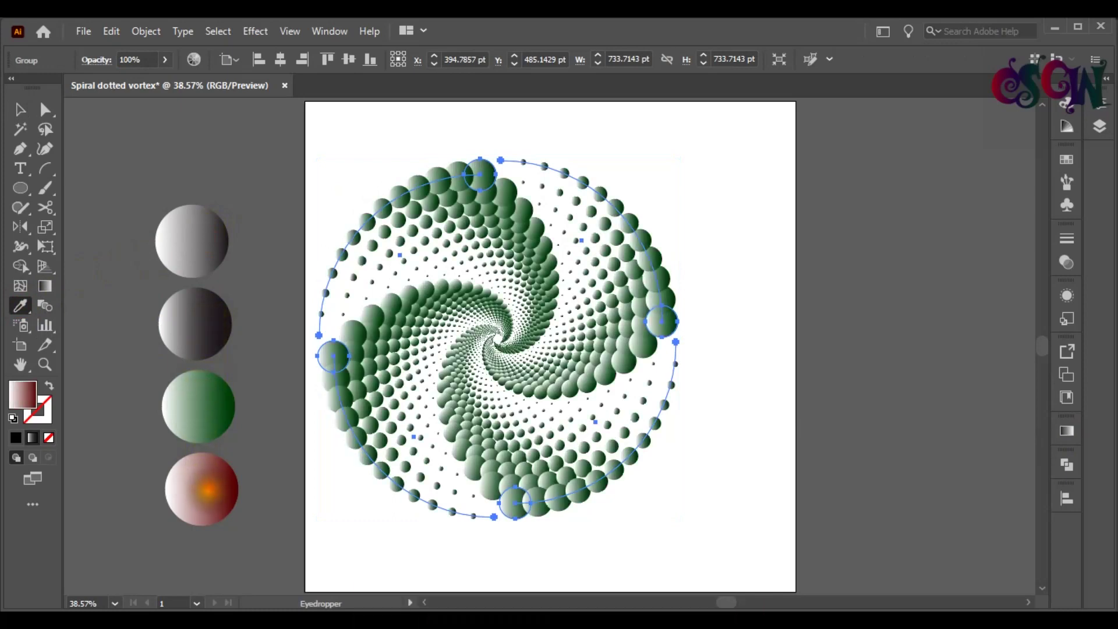